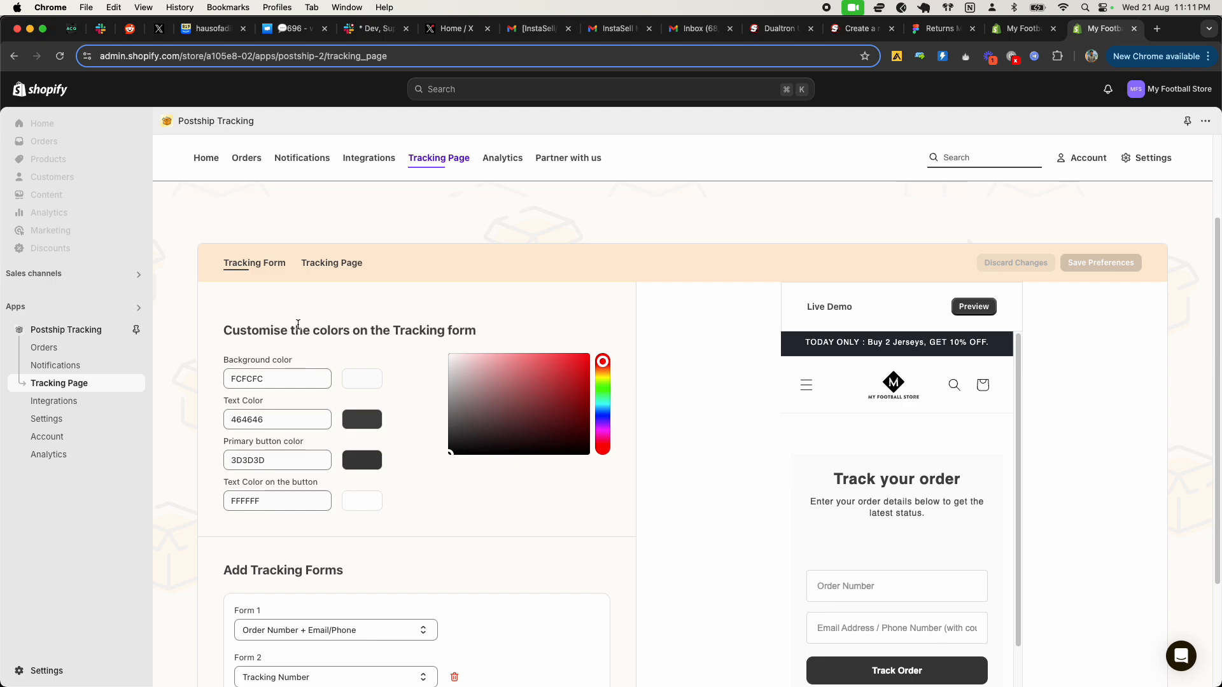
left_click(342, 265)
left_click(247, 248)
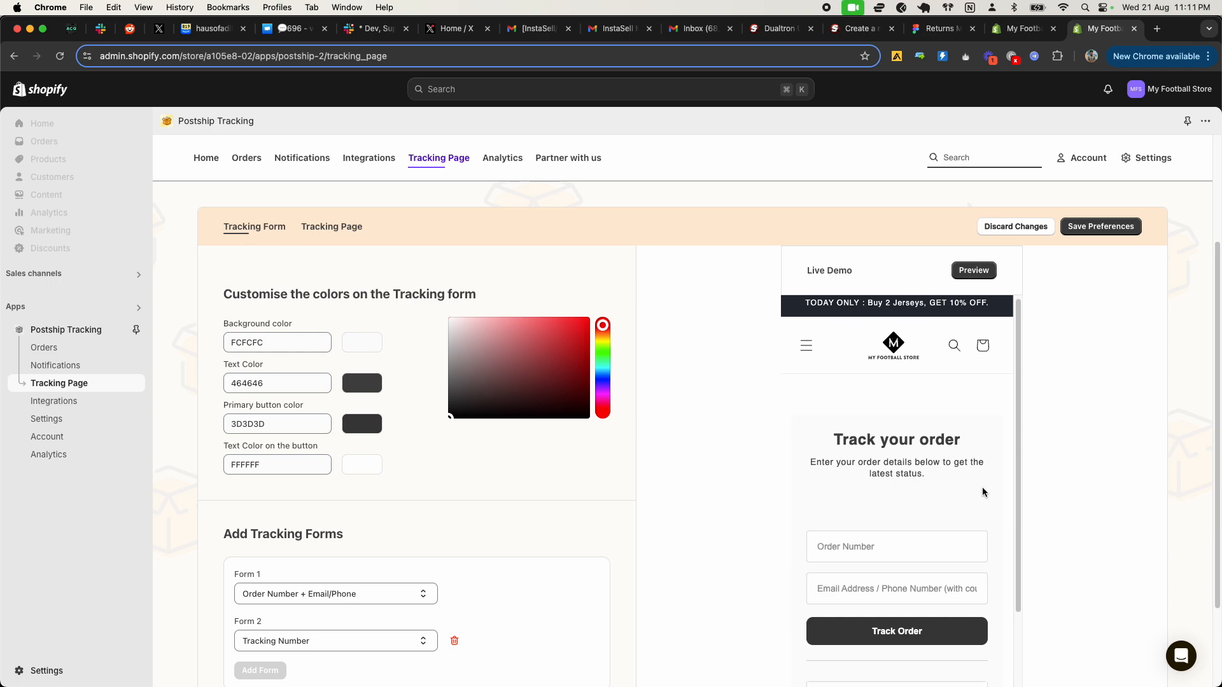
scroll(842, 508, "down", 3)
scroll(842, 508, "down", 5)
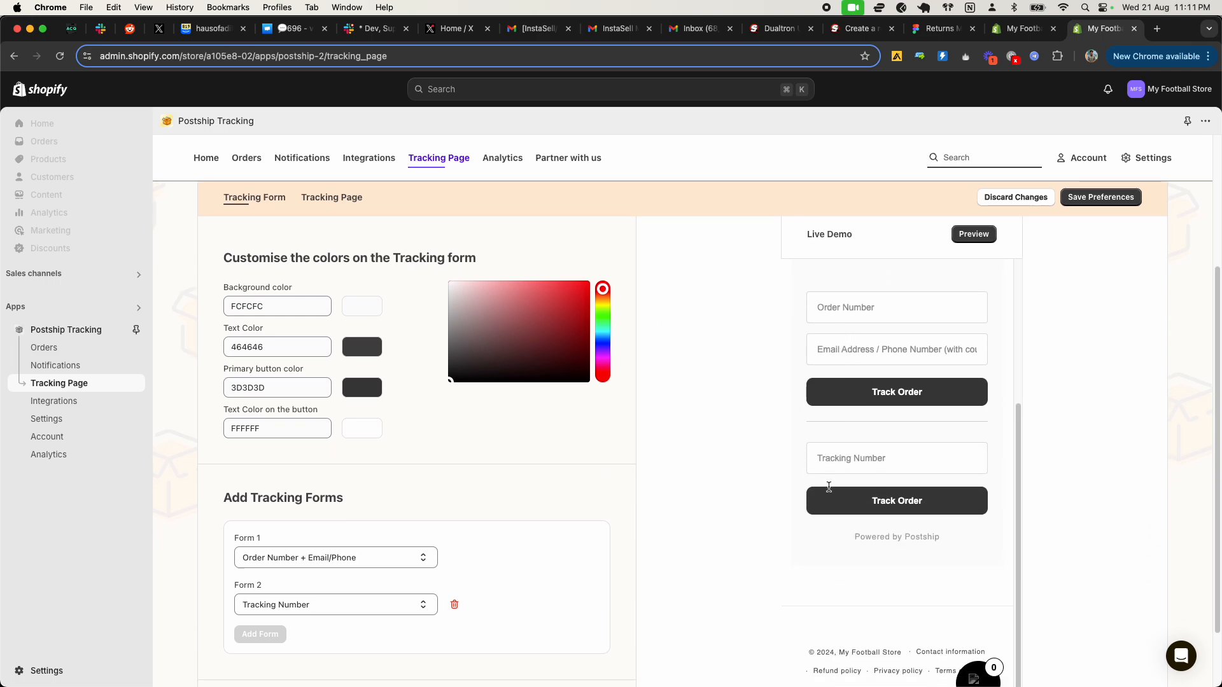
scroll(394, 363, "up", 1)
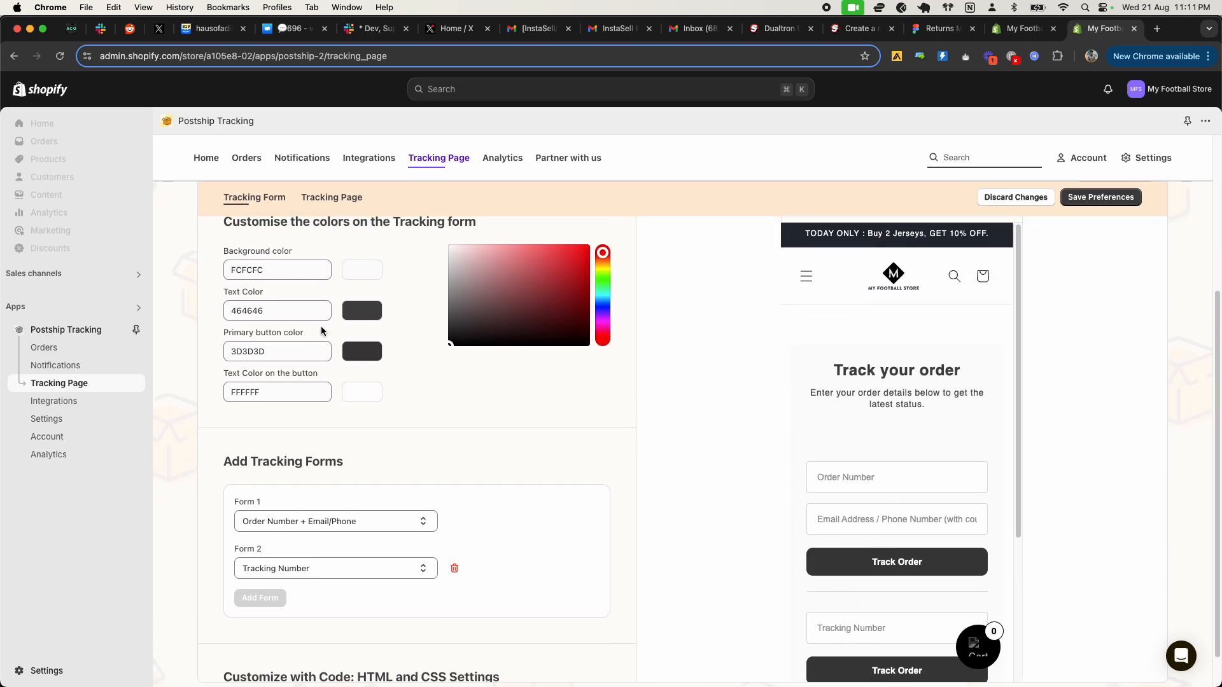
Step: Set the tracking form's background color to ffa2a2 and its text color to 710b0b, and save the preferences
left_click(357, 272)
left_click_drag(503, 287, 499, 240)
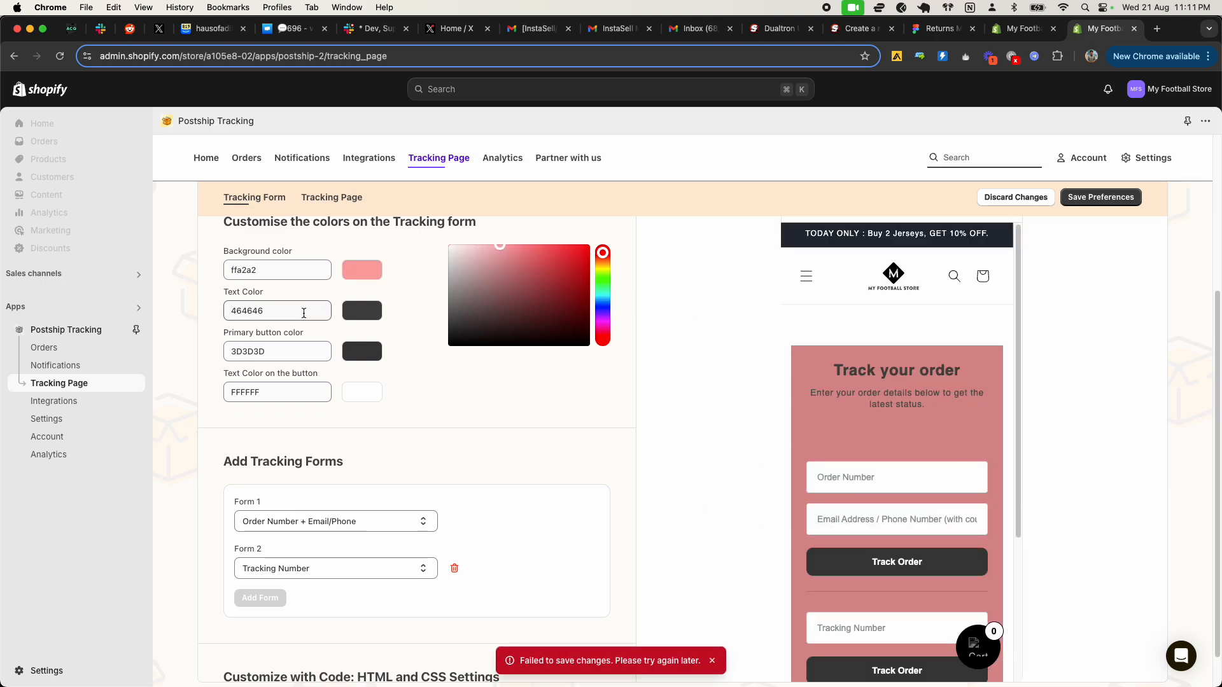
left_click(368, 315)
left_click_drag(509, 302, 577, 306)
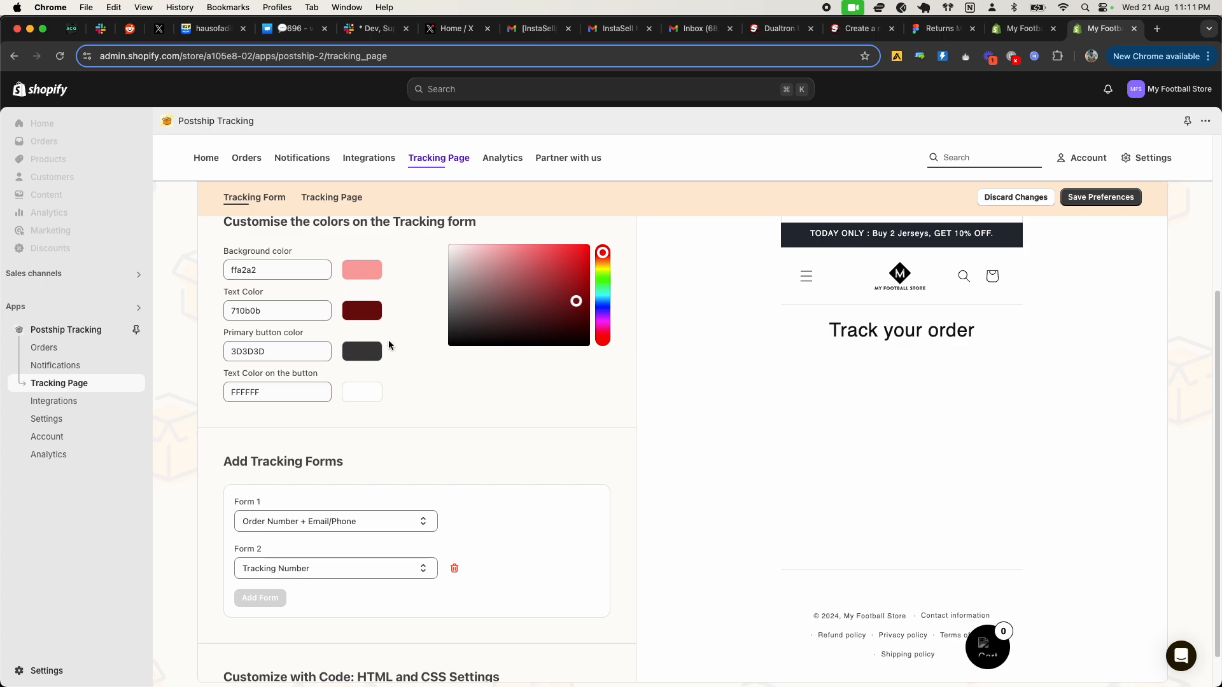
scroll(910, 475, "down", 3)
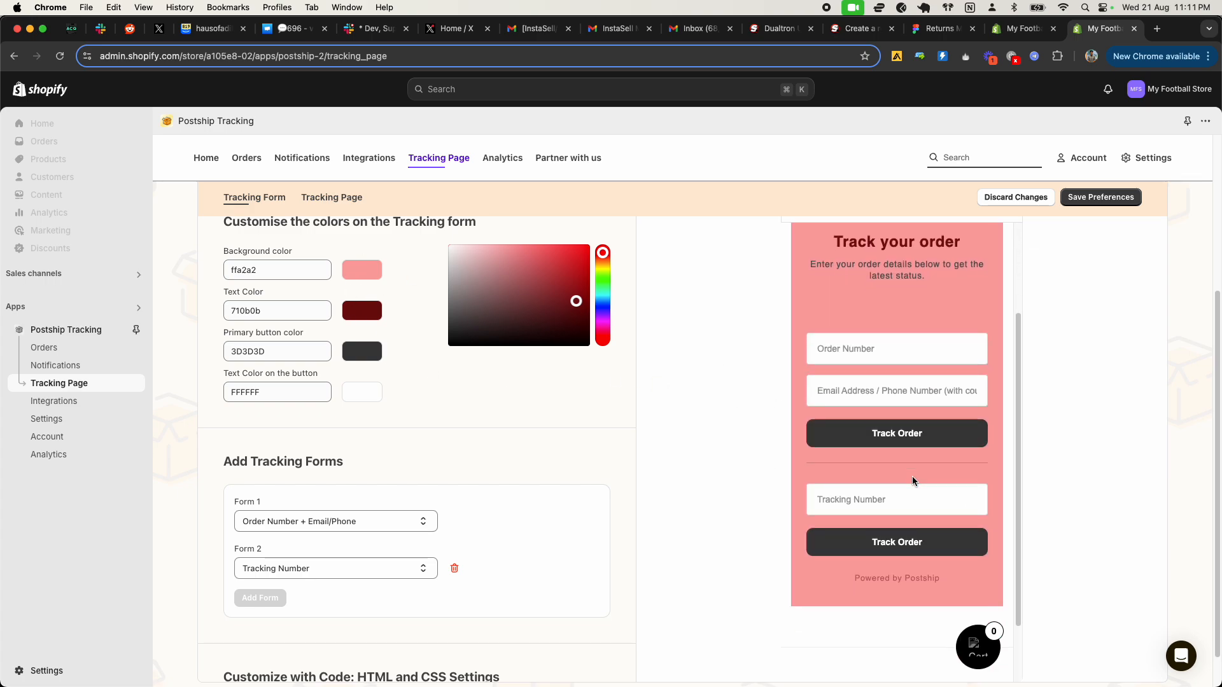
left_click(1076, 205)
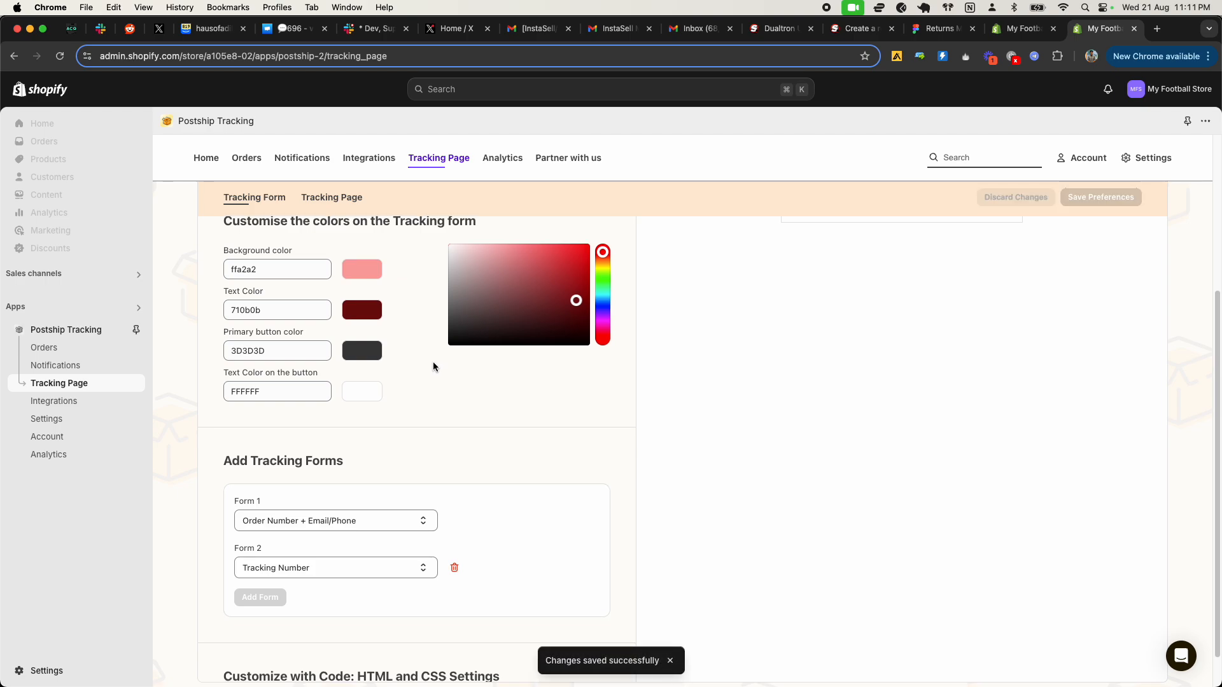
Step: Remove the second tracking form and set Form 1 to Email/Phone
scroll(433, 362, "down", 3)
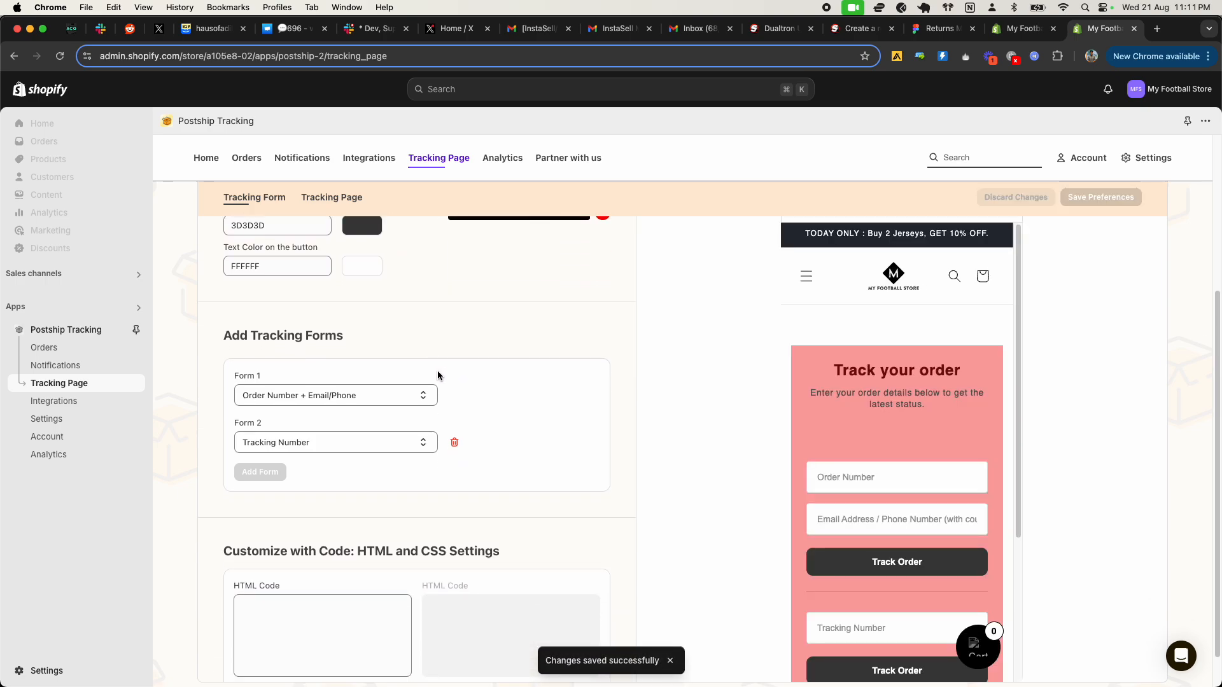
left_click(404, 396)
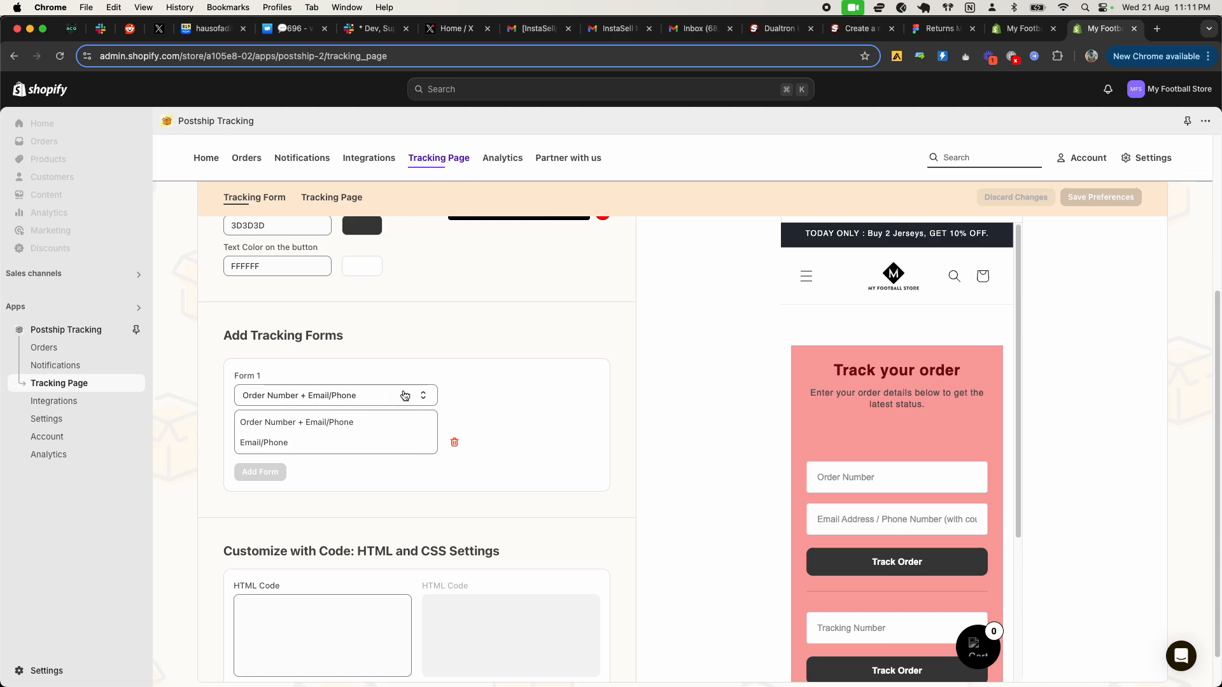
left_click(404, 395)
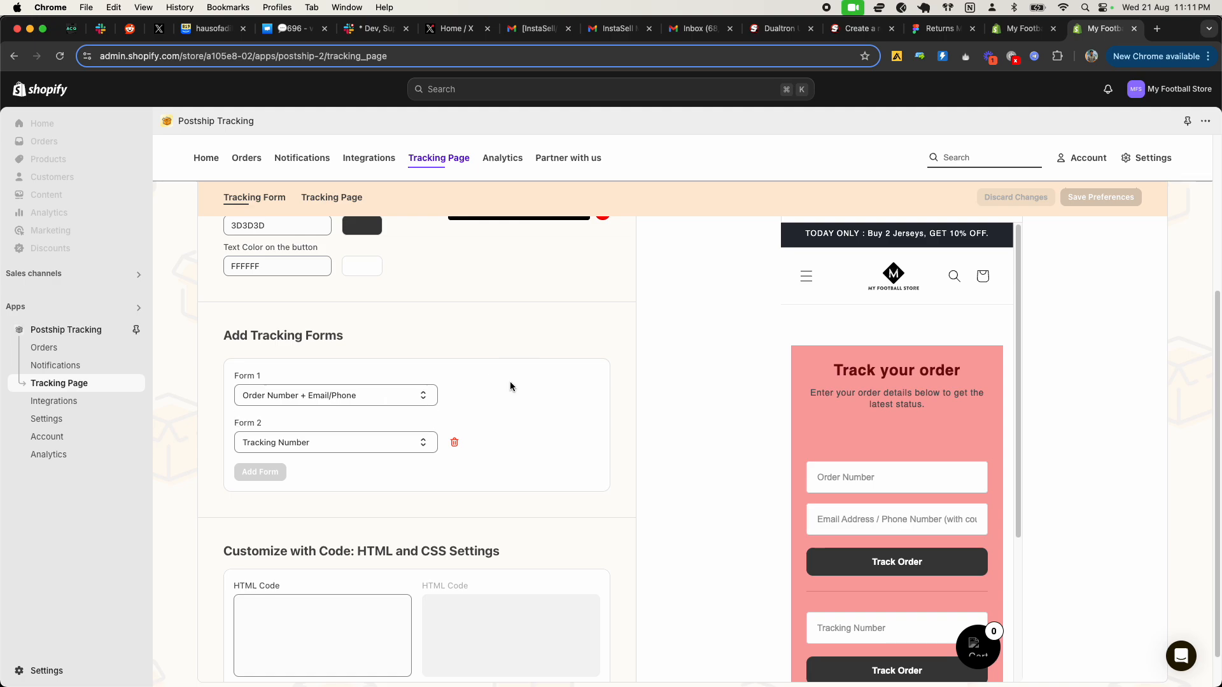
left_click(451, 445)
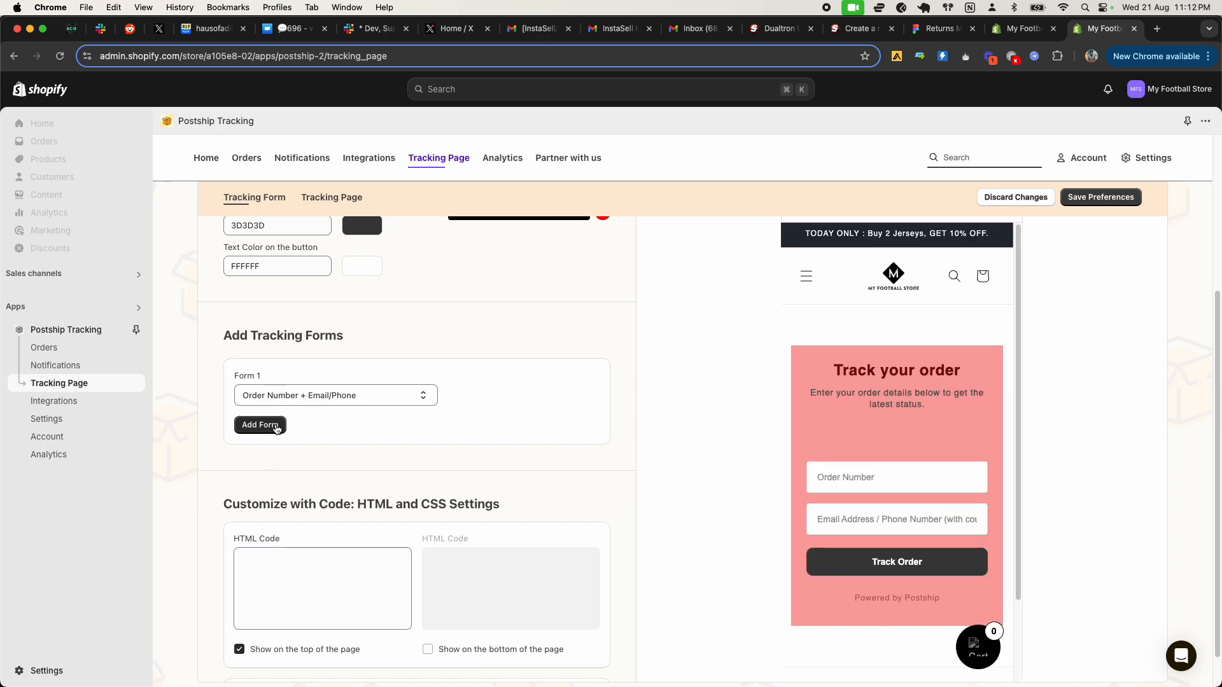
left_click(315, 400)
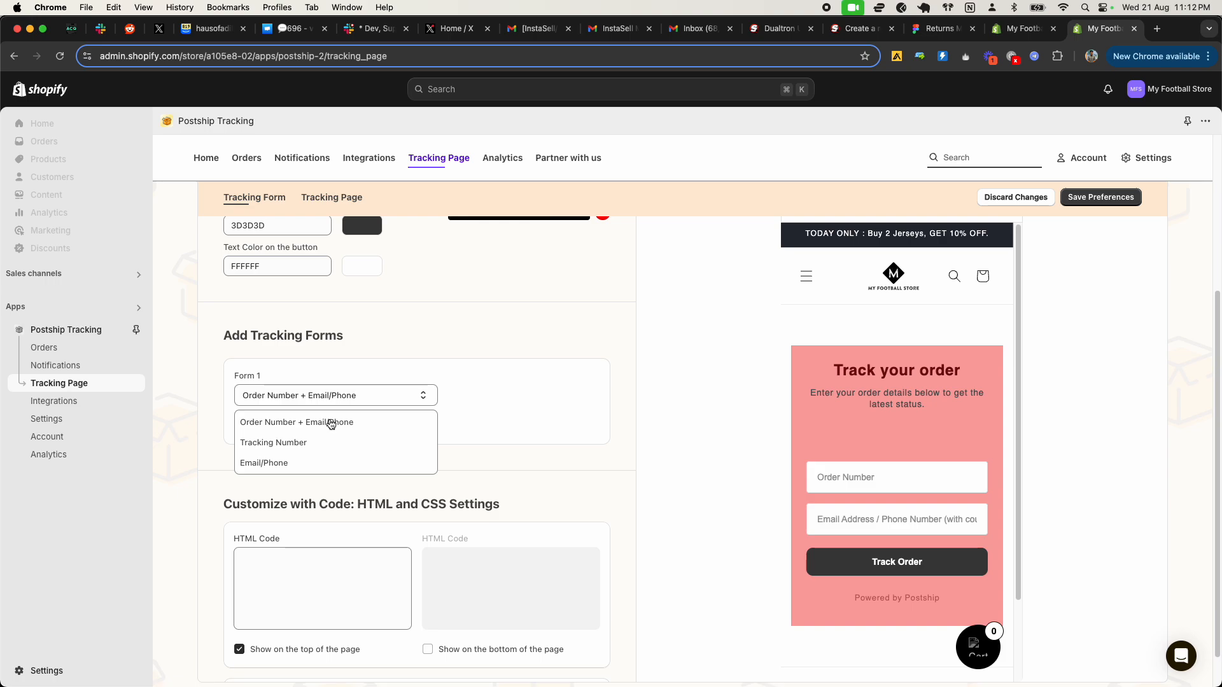
left_click(282, 469)
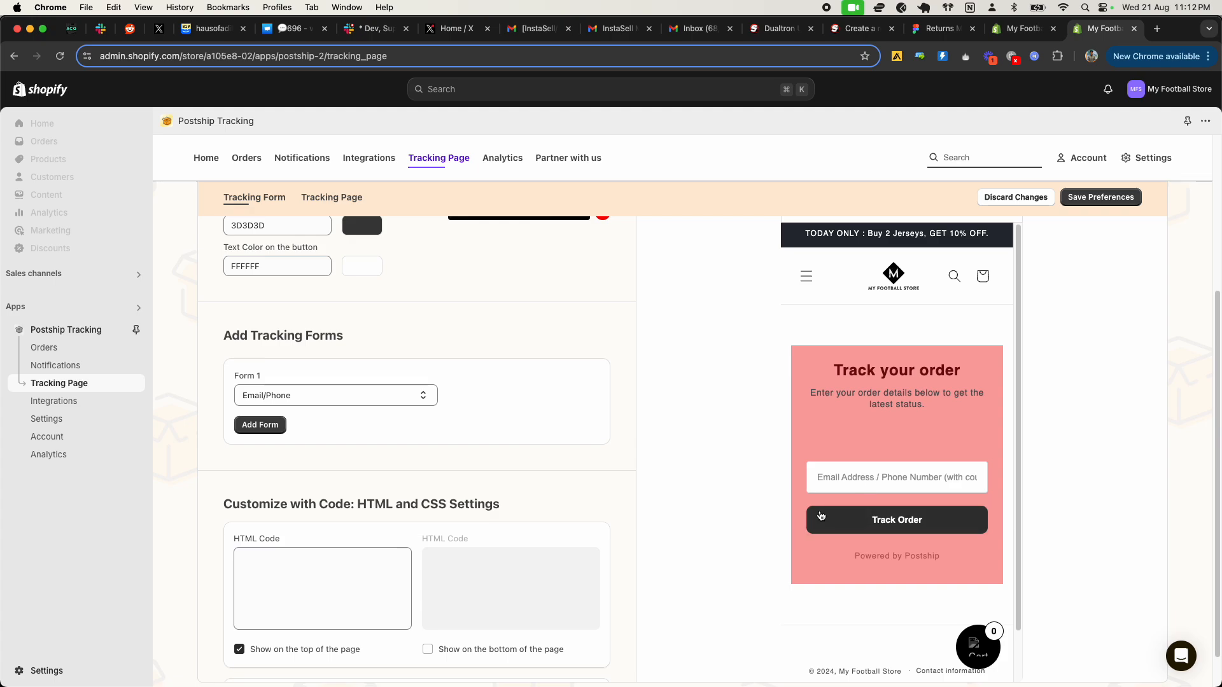
Step: Add a second tracking form that looks up orders by Tracking Number
left_click(258, 425)
left_click(271, 438)
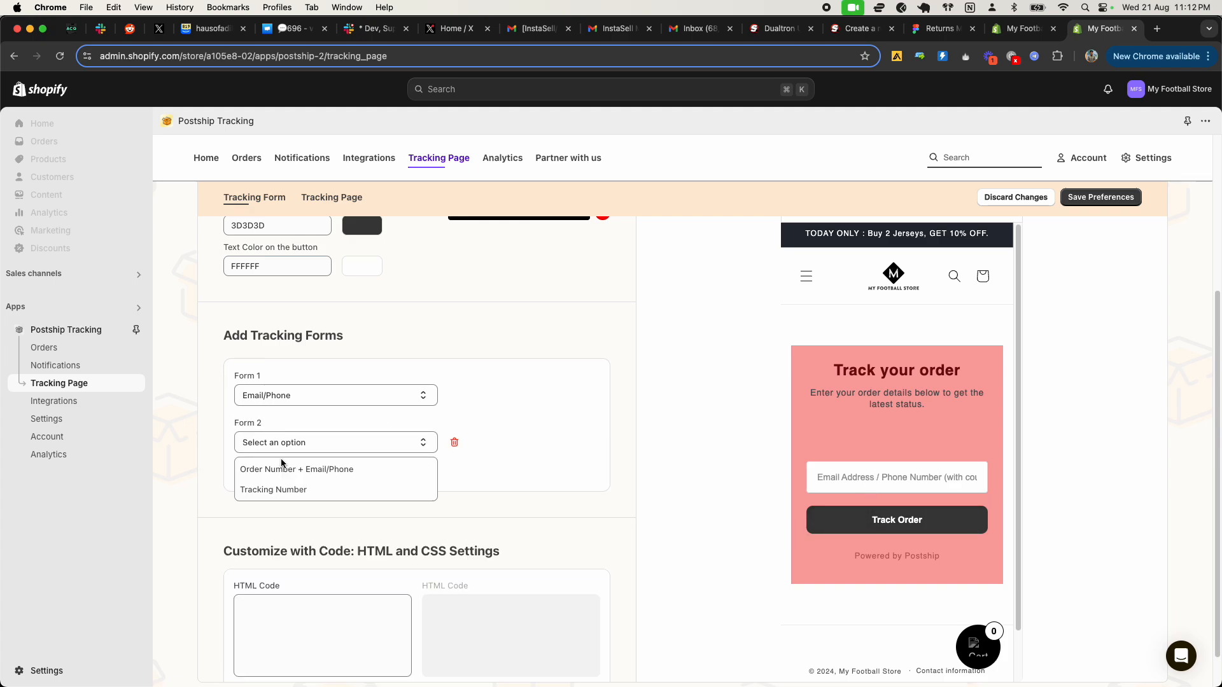
left_click(293, 489)
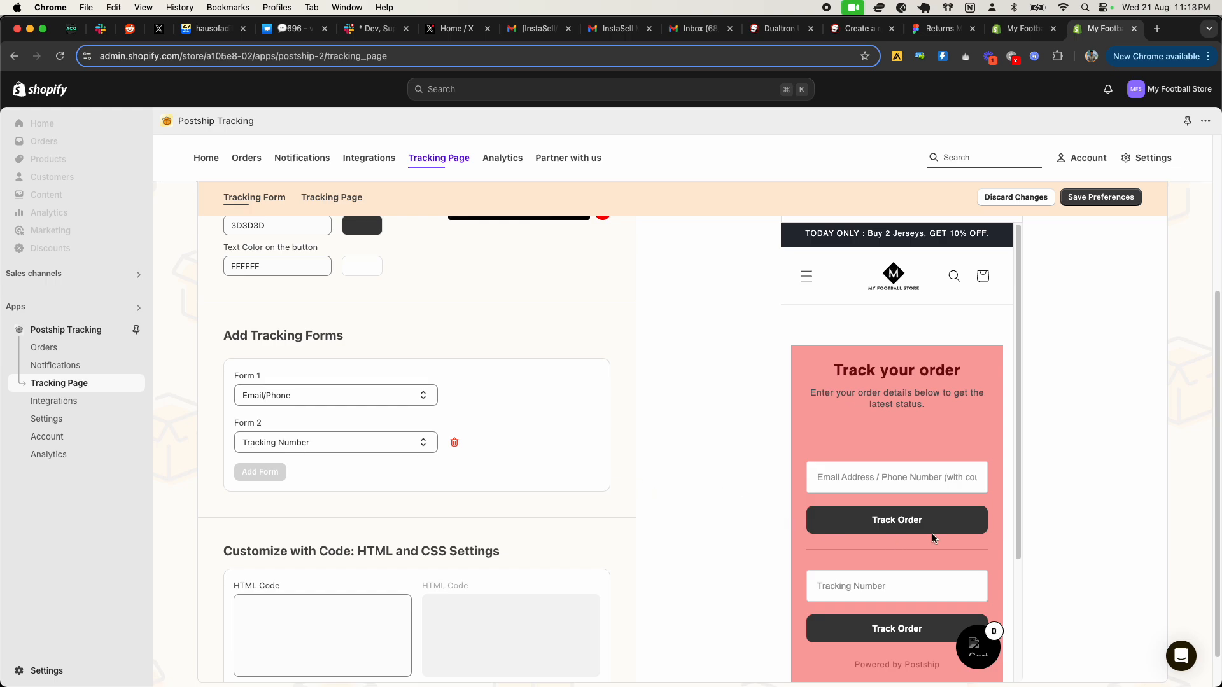
scroll(960, 571, "down", 5)
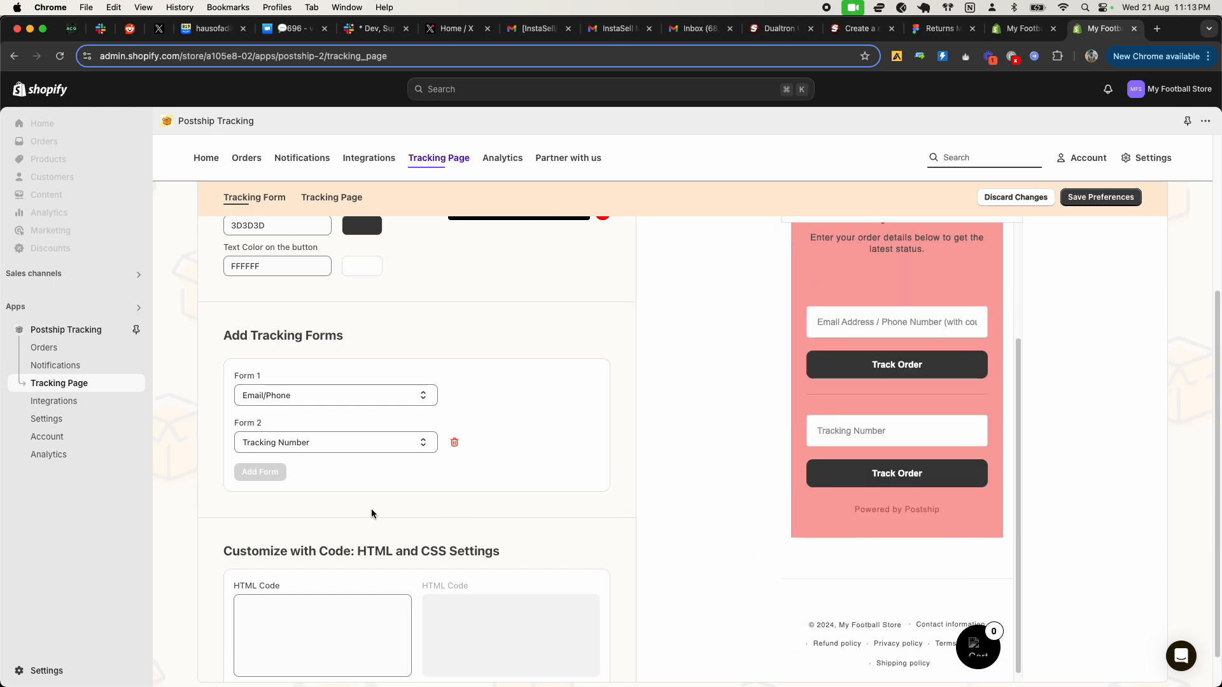
Step: Enter the custom HTML code "<html>Hello World </html>" for the top of the tracking form page
scroll(371, 509, "down", 4)
scroll(347, 506, "down", 3)
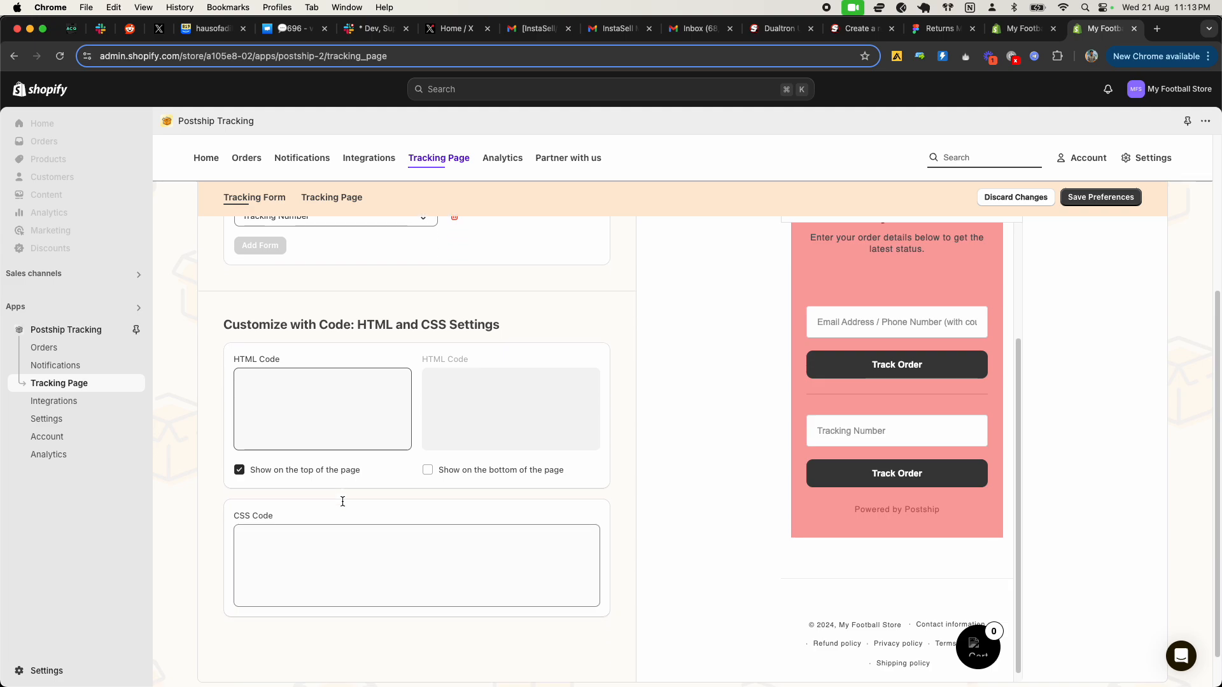
scroll(818, 400, "up", 3)
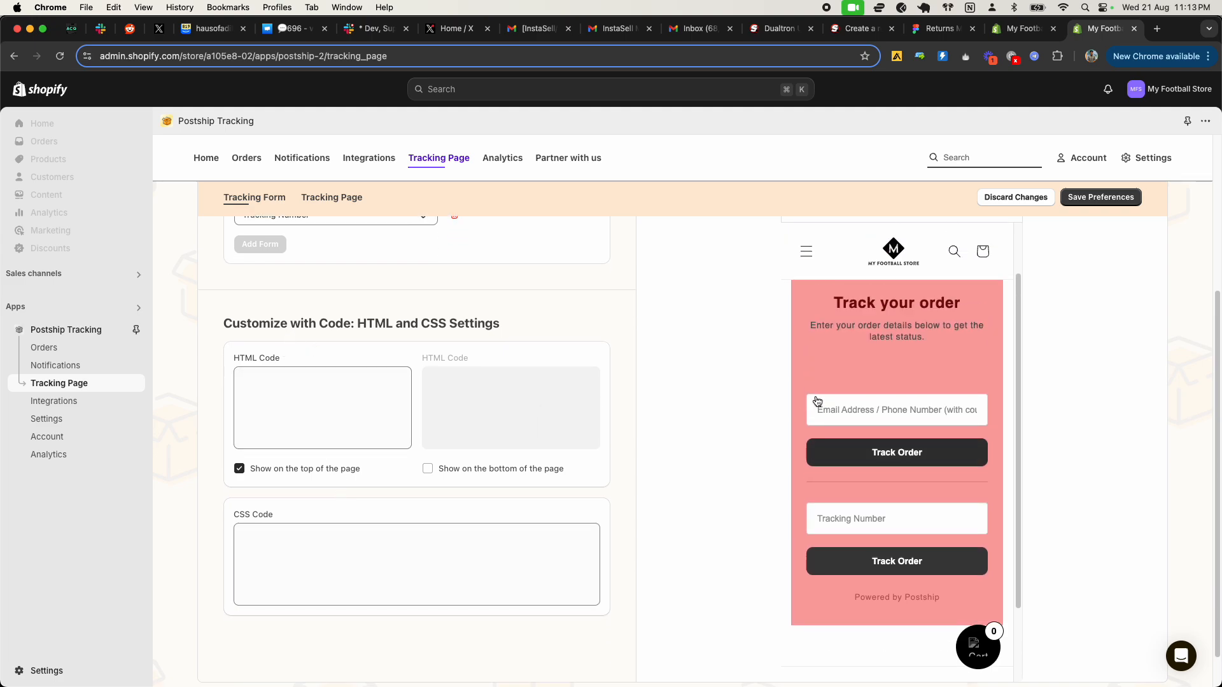
left_click(273, 383)
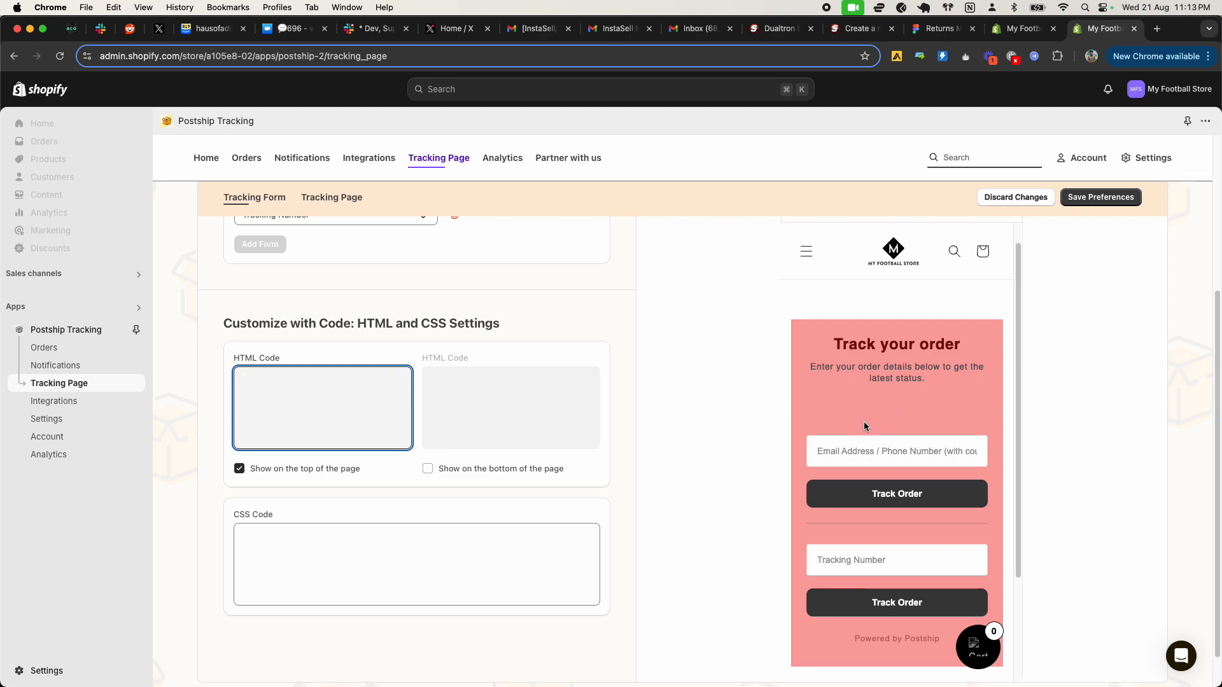
scroll(864, 426, "up", 1)
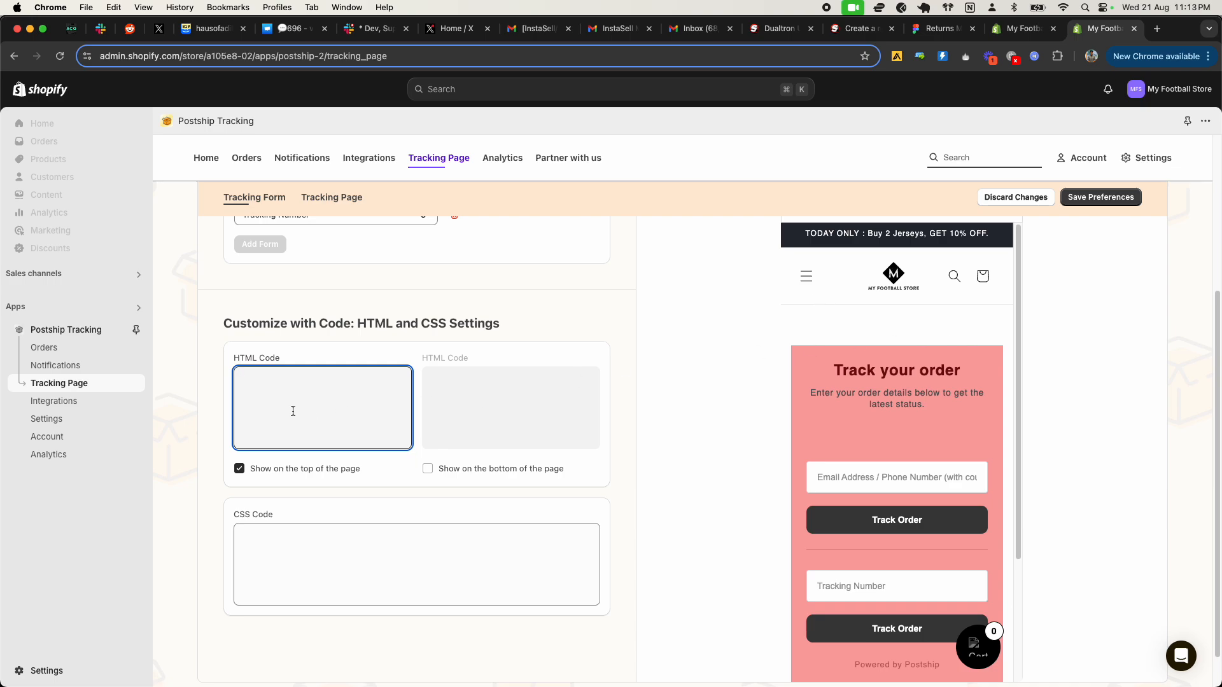
type("<html>")
key("BackSpace")
type("l>")
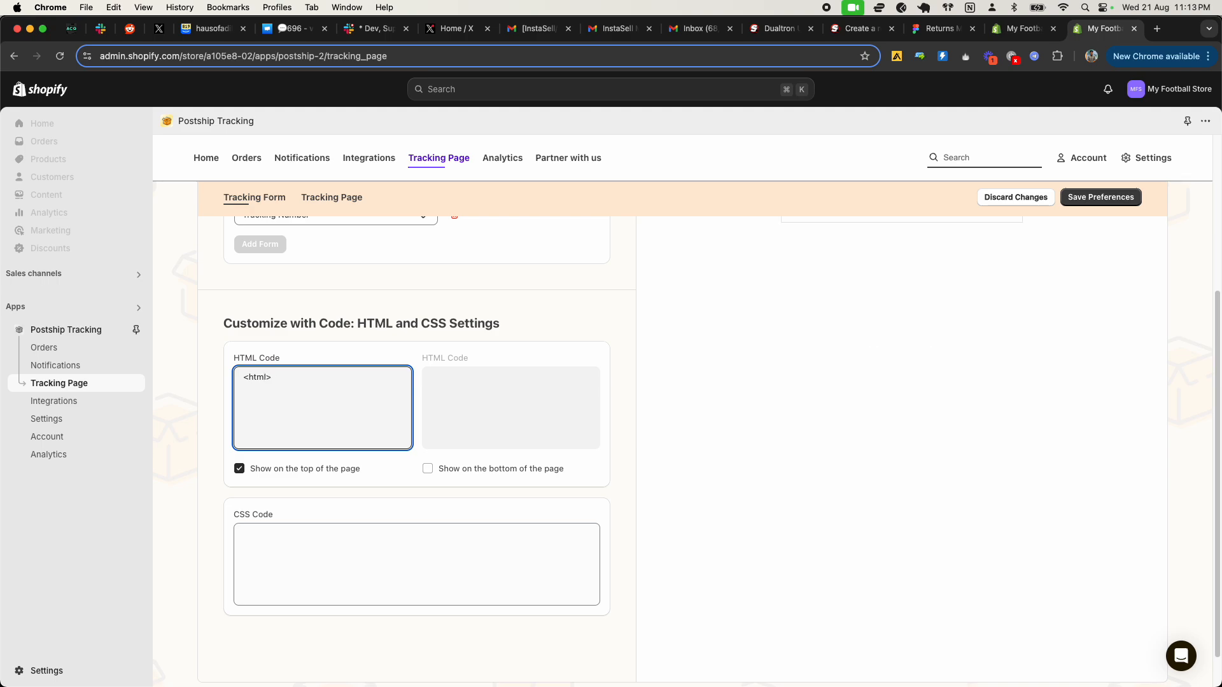
type("Helow")
key("BackSpace")
key("BackSpace")
key("BackSpace")
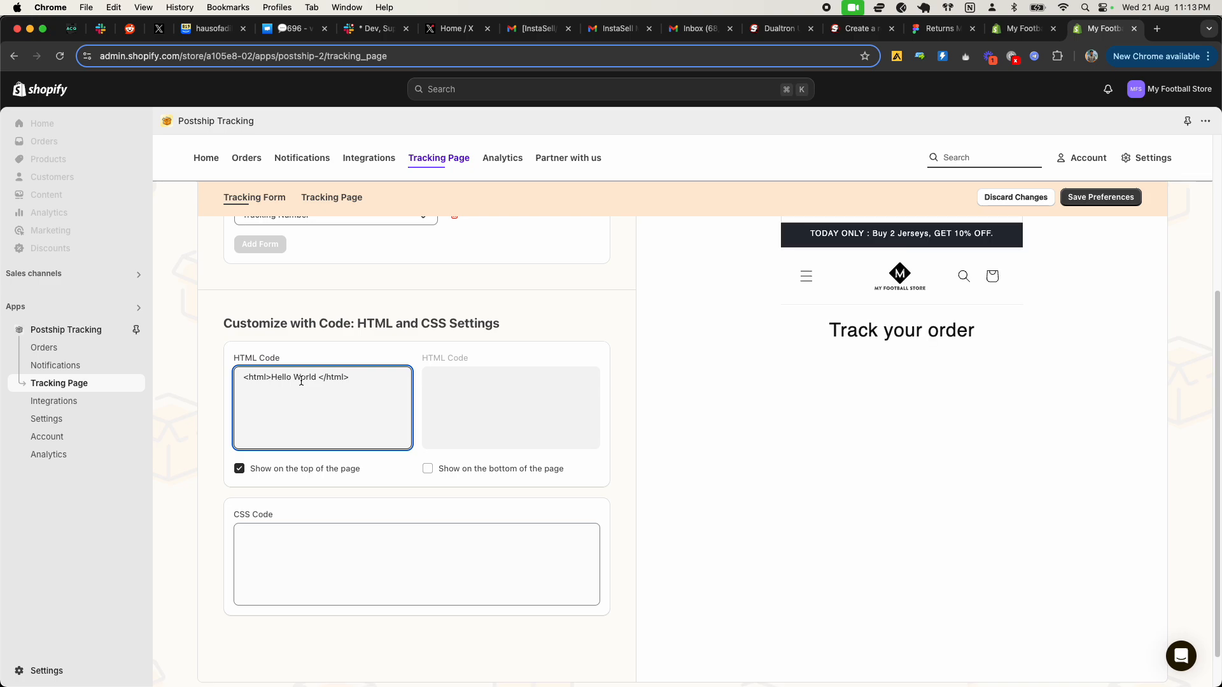
left_click_drag(795, 352, 855, 355)
left_click(260, 398)
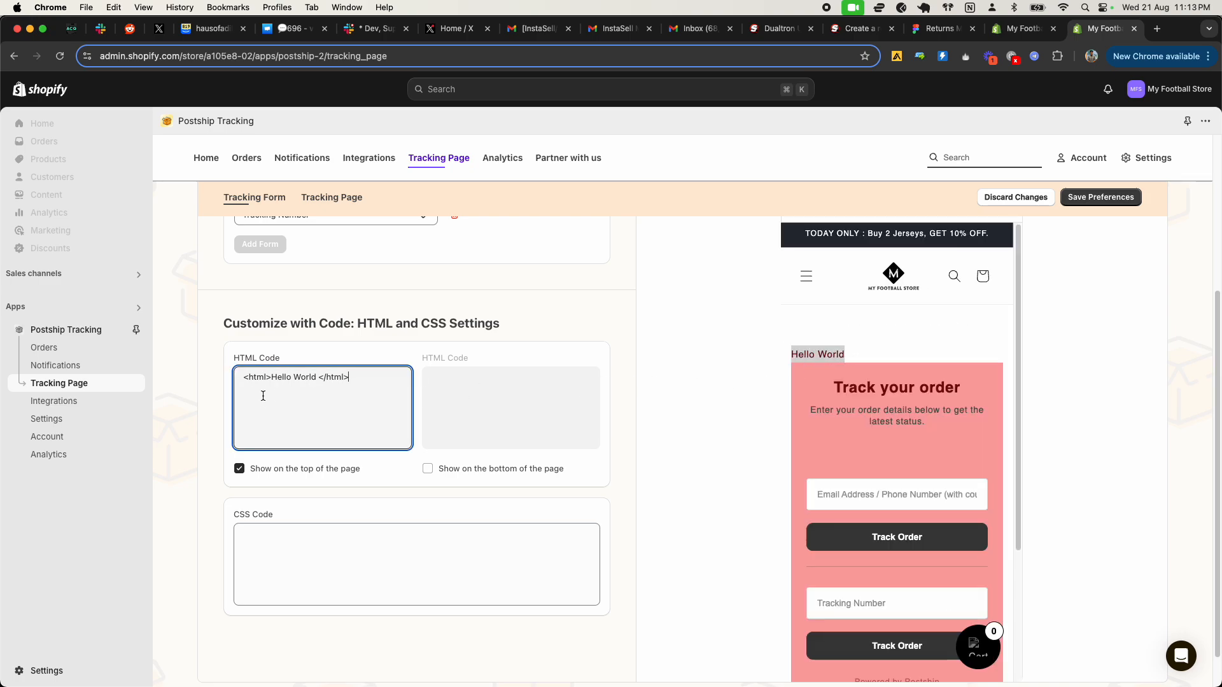
left_click_drag(352, 379, 242, 378)
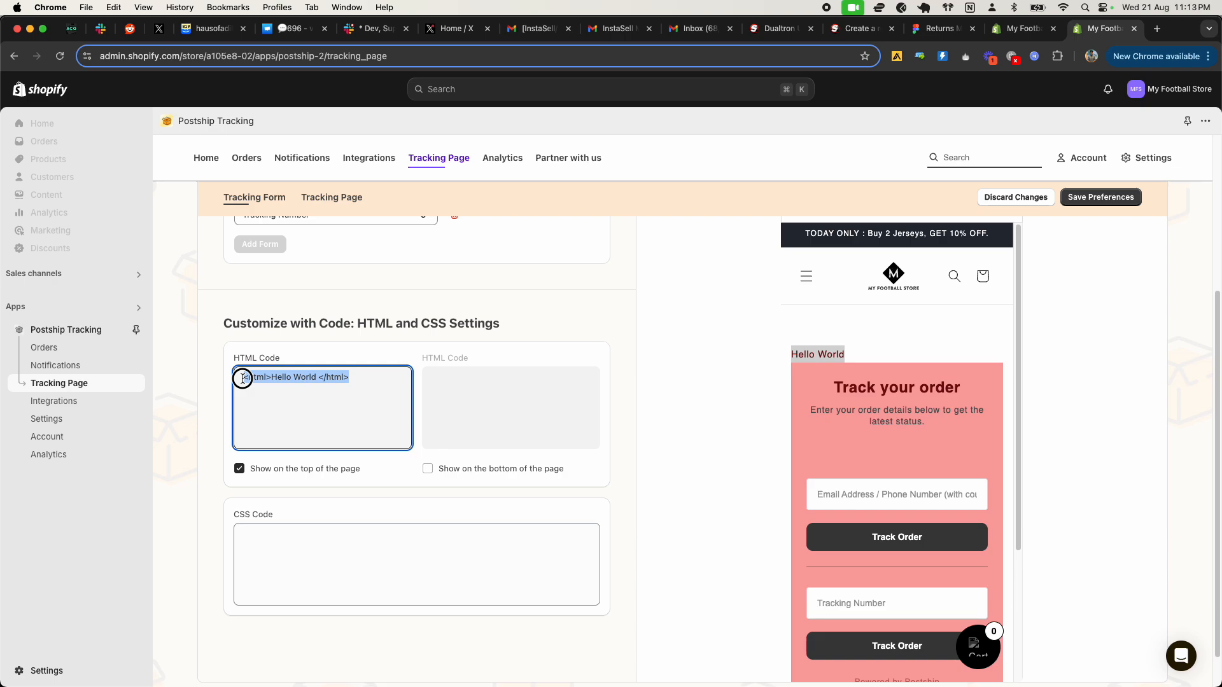
left_click(260, 396)
left_click_drag(251, 381, 350, 379)
left_click(289, 399)
left_click(309, 545)
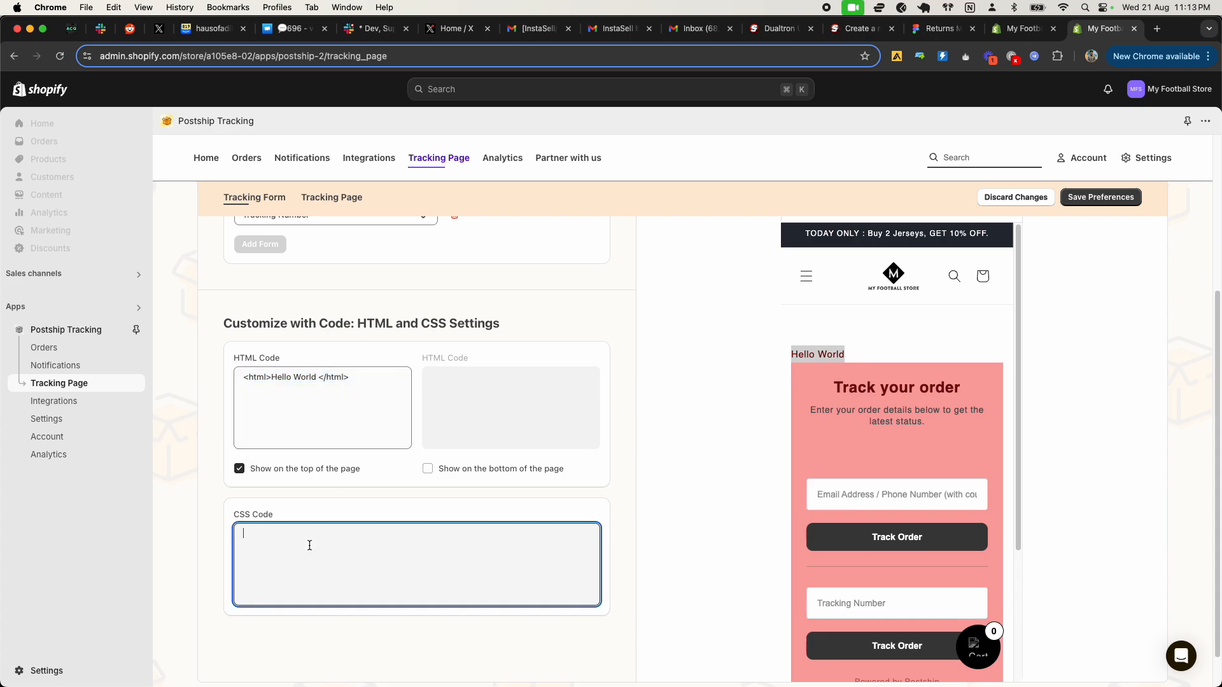
left_click_drag(274, 378, 319, 486)
left_click(309, 543)
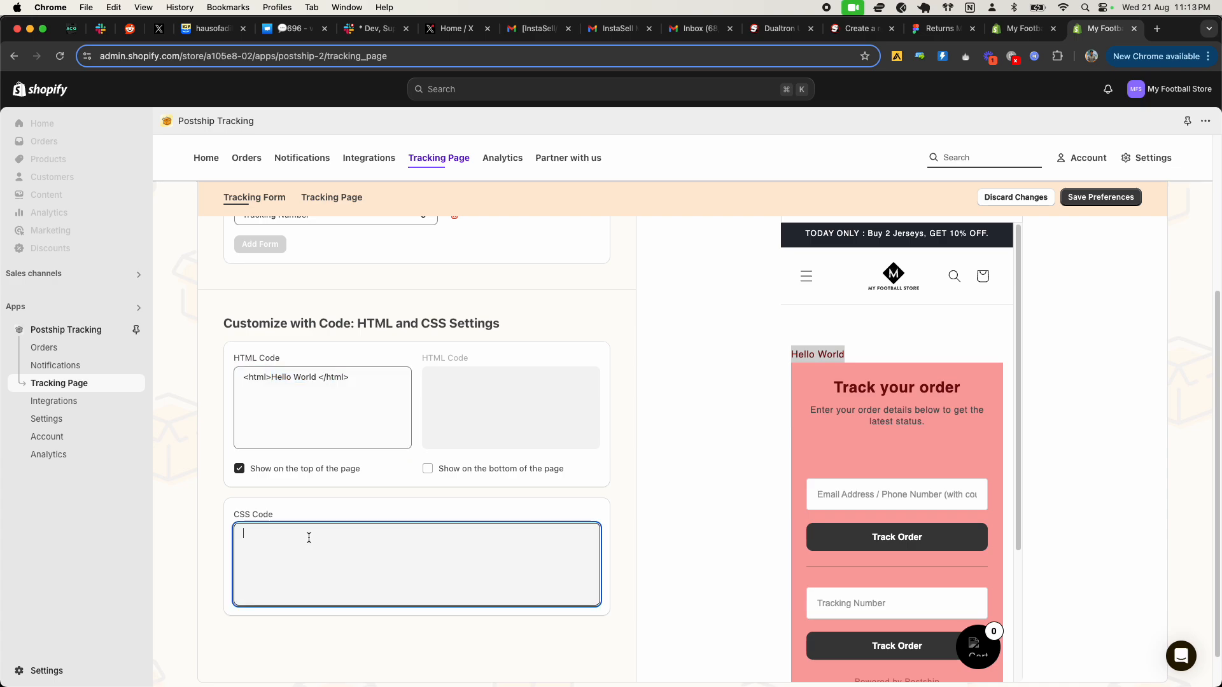
Step: Clear all custom HTML code for the top of the page
left_click(301, 406)
key("super+a")
key("BackSpace")
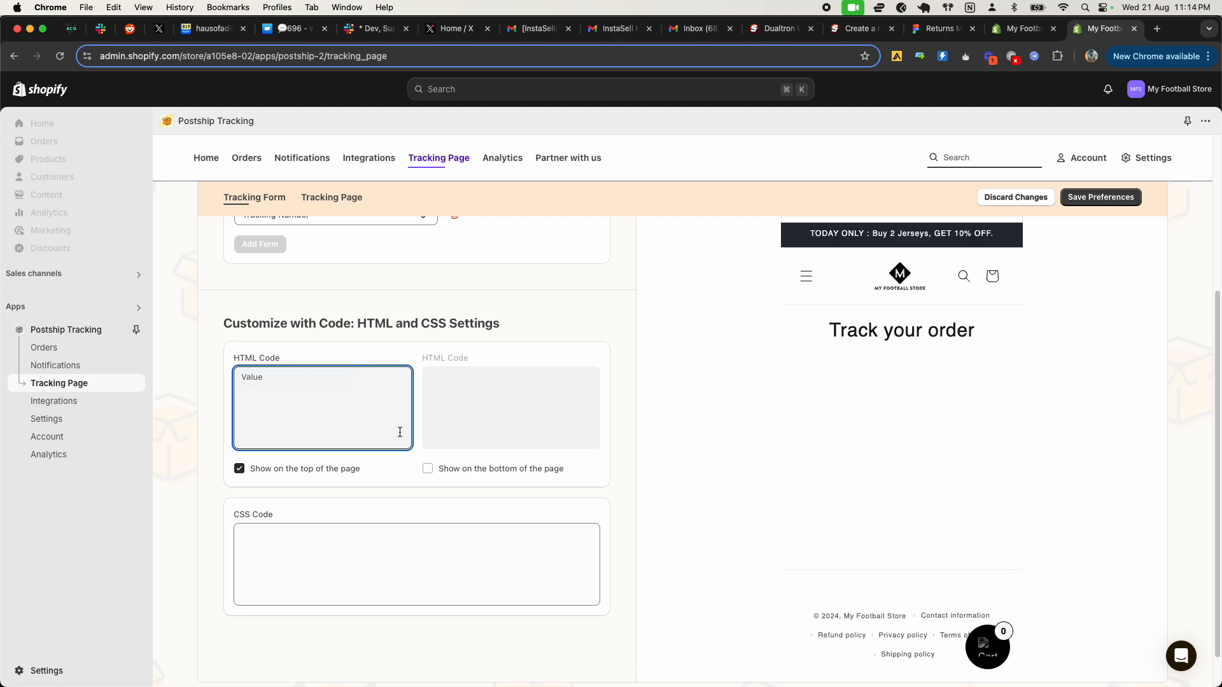
Step: Open the Tracking Page customization and examine its live demo, including shipment status, checkpoints and map, along with the estimated delivery settings
scroll(425, 427, "up", 5)
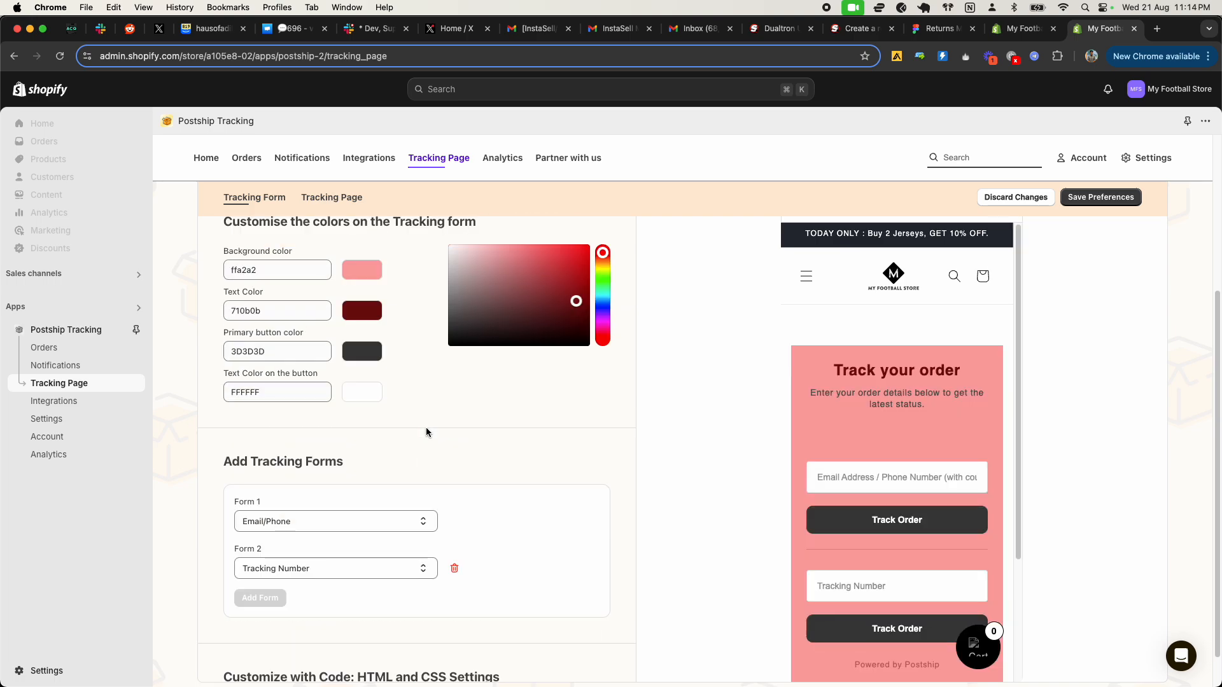
scroll(307, 310, "up", 3)
scroll(328, 356, "down", 1)
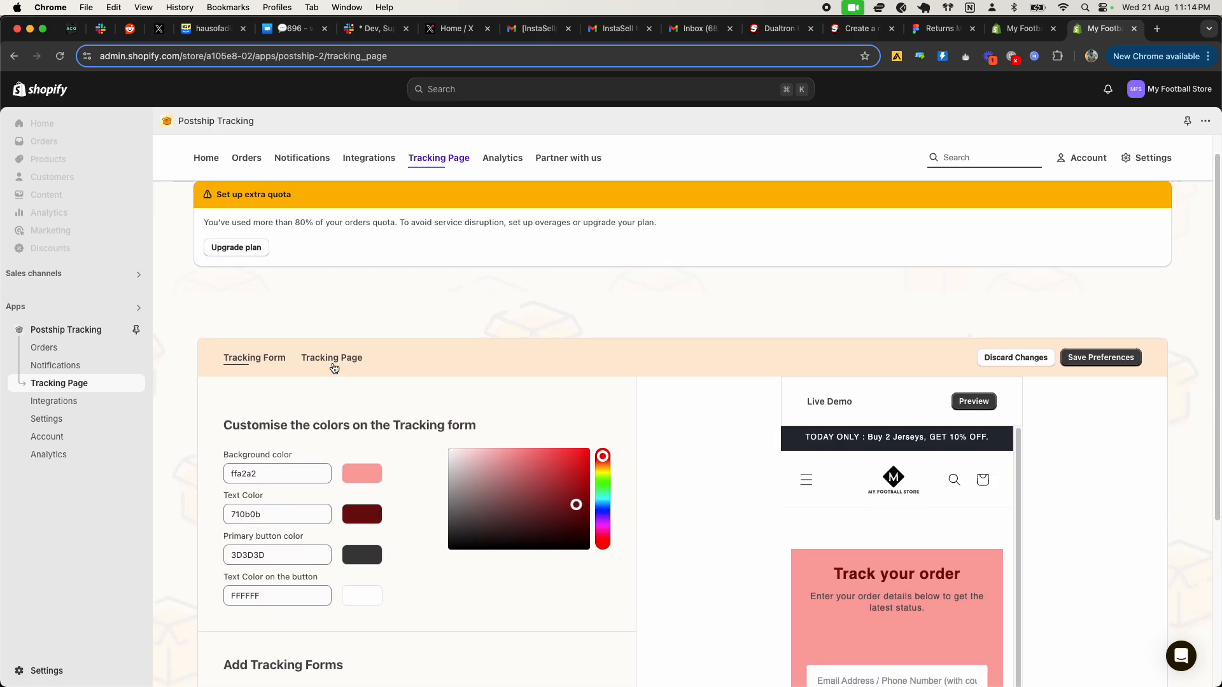
left_click(331, 360)
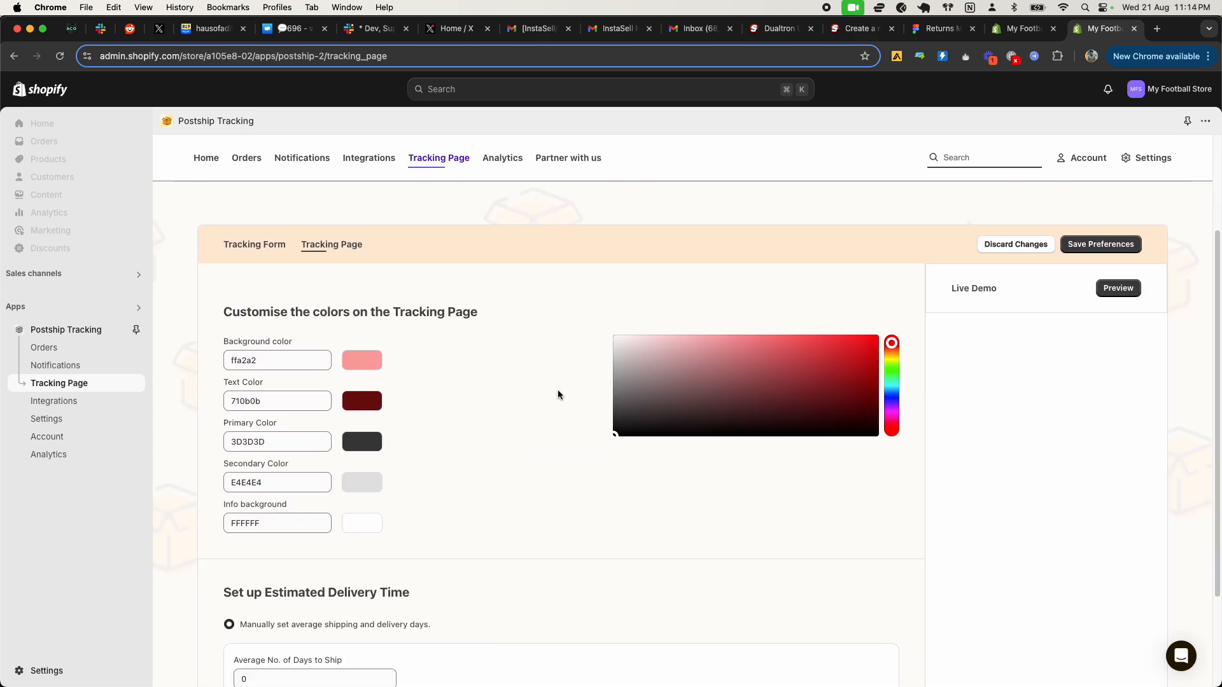
scroll(657, 431, "down", 2)
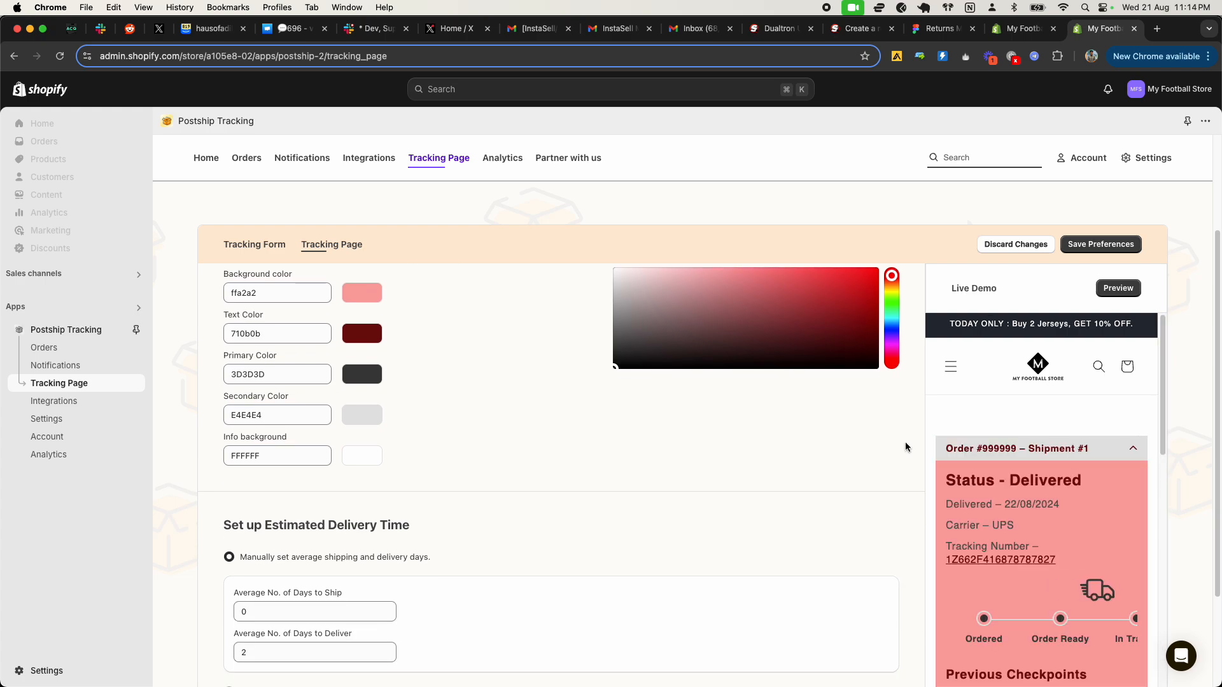
scroll(1010, 495, "down", 5)
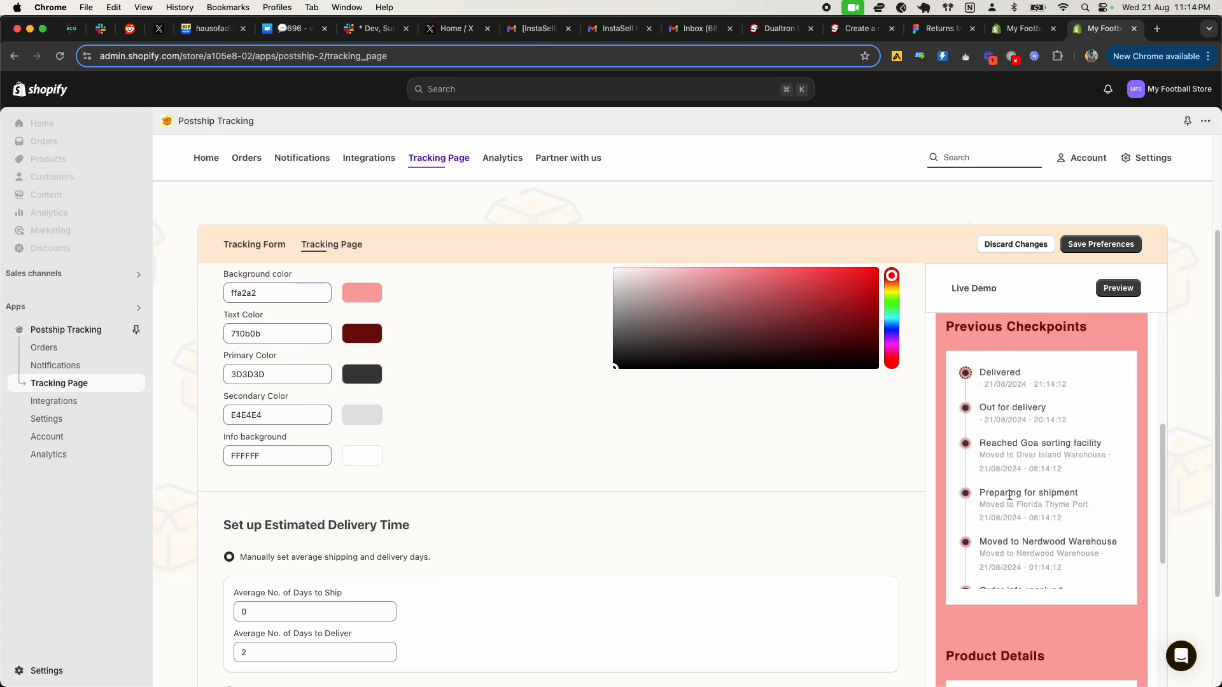
scroll(1010, 496, "down", 1)
scroll(1048, 575, "down", 8)
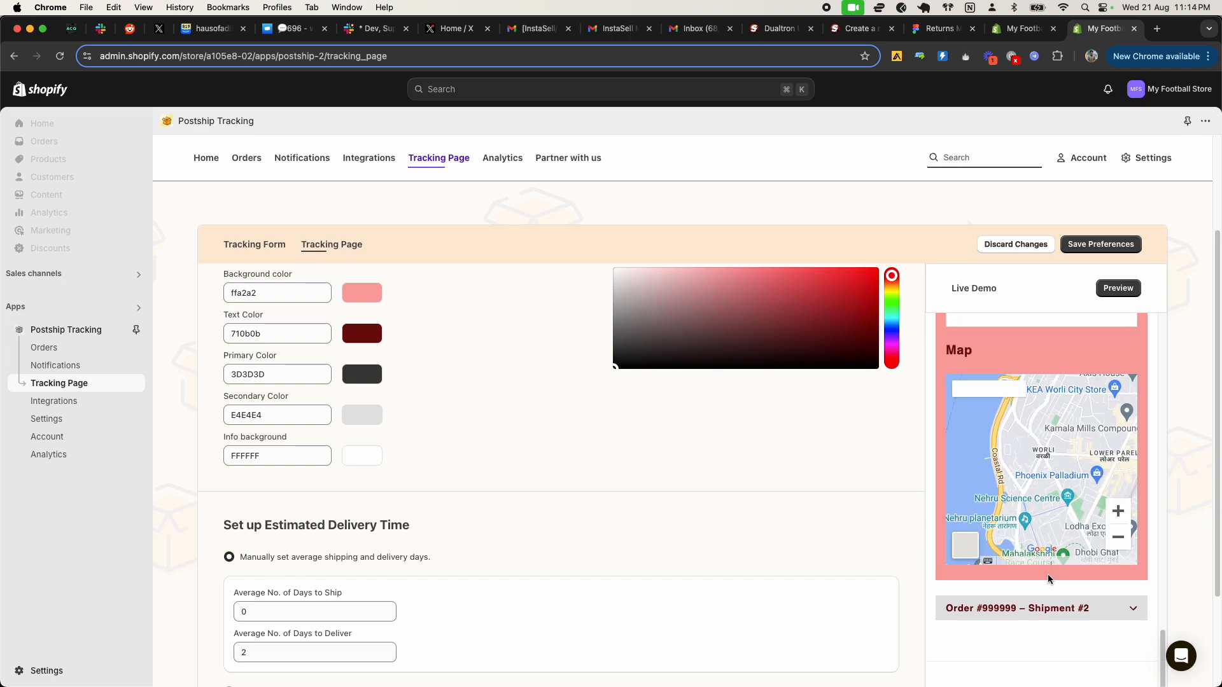
scroll(1049, 574, "up", 15)
scroll(1055, 539, "down", 2)
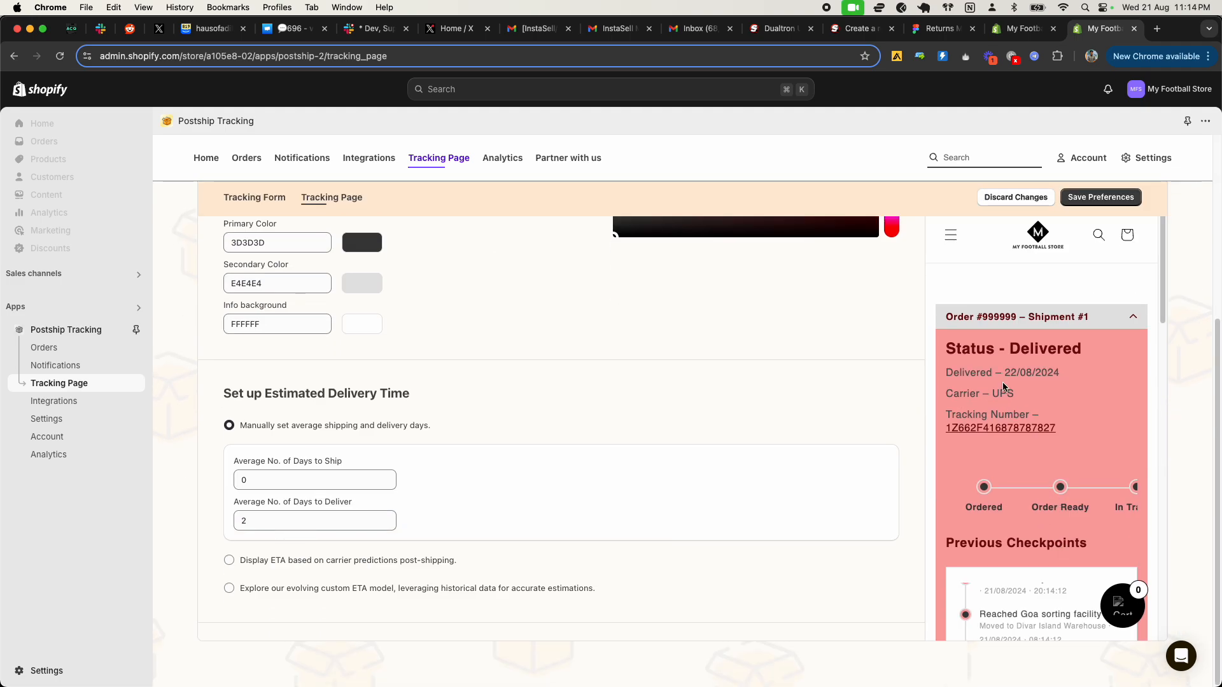
scroll(1017, 400, "down", 1)
scroll(1041, 349, "down", 5)
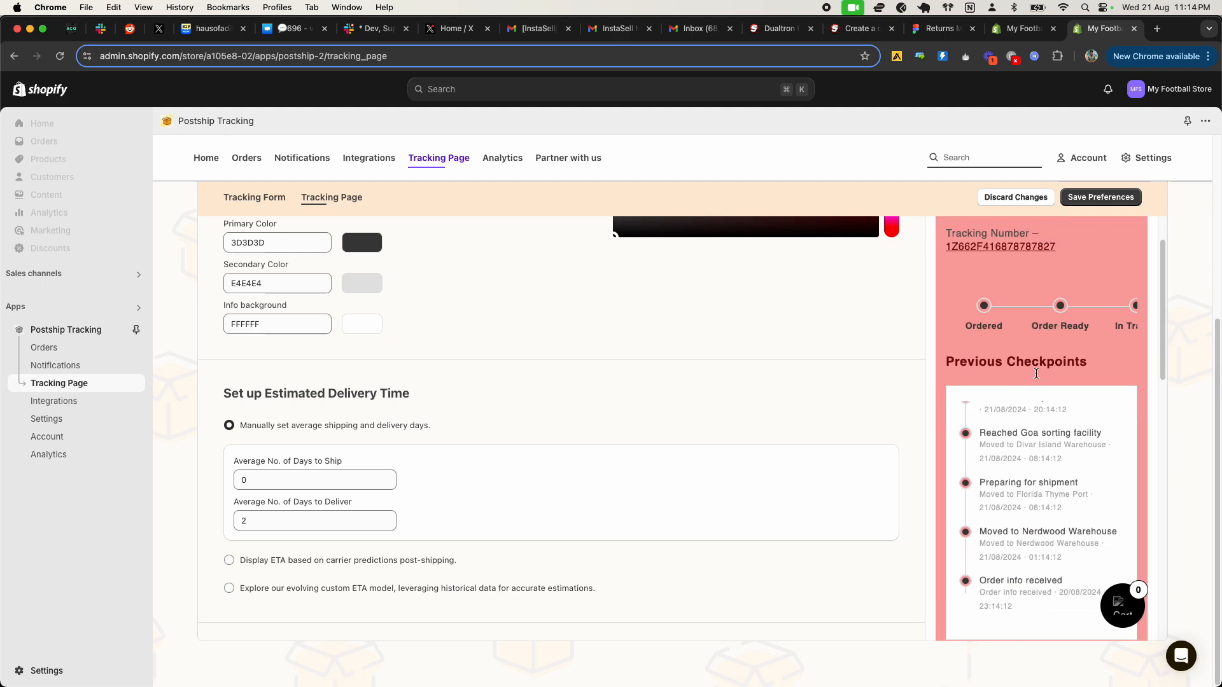
Step: Set the average number of days to ship to 2 and switch the delivery estimate to carrier predictions post-shipping
scroll(1031, 382, "up", 2)
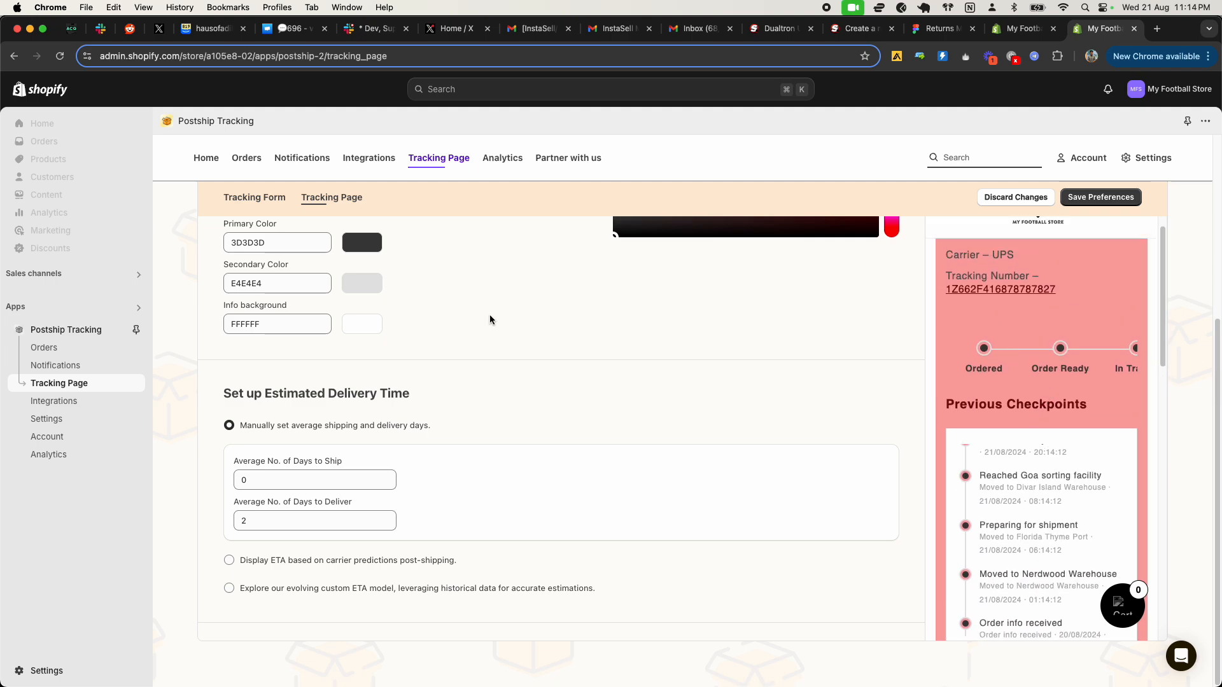
scroll(490, 321, "up", 2)
scroll(274, 329, "up", 5)
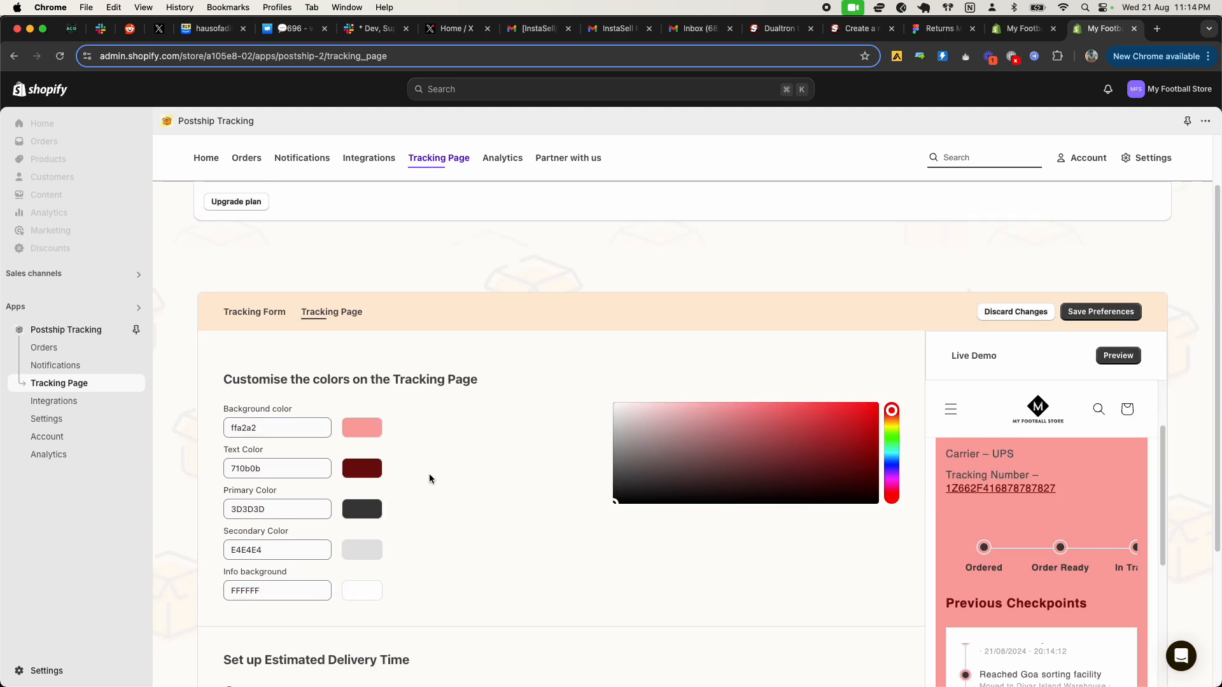
scroll(420, 468, "down", 5)
scroll(421, 461, "up", 2)
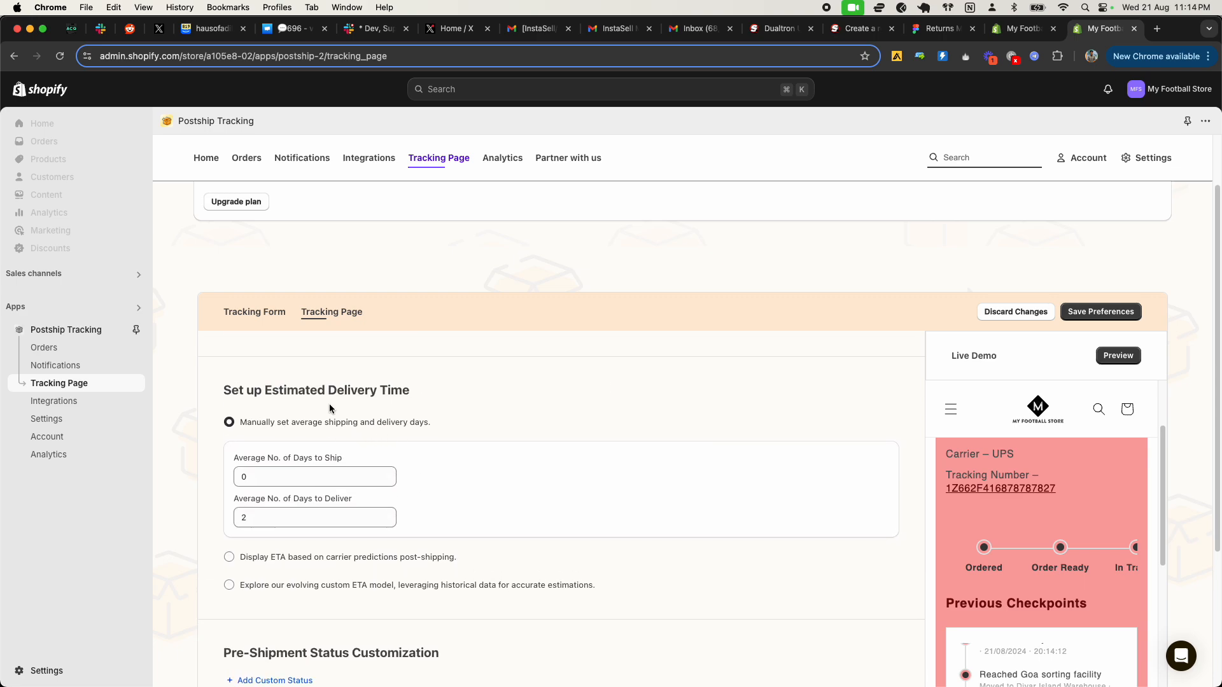
scroll(369, 484, "down", 1)
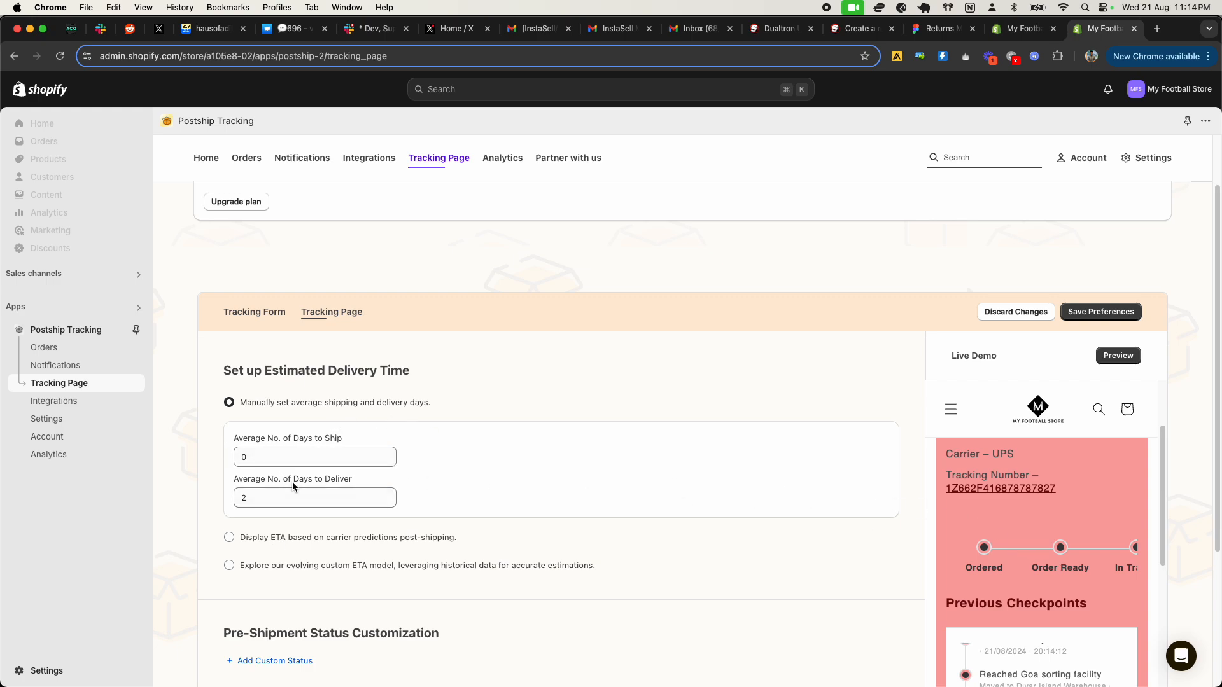
left_click(390, 455)
left_click(389, 455)
left_click(272, 503)
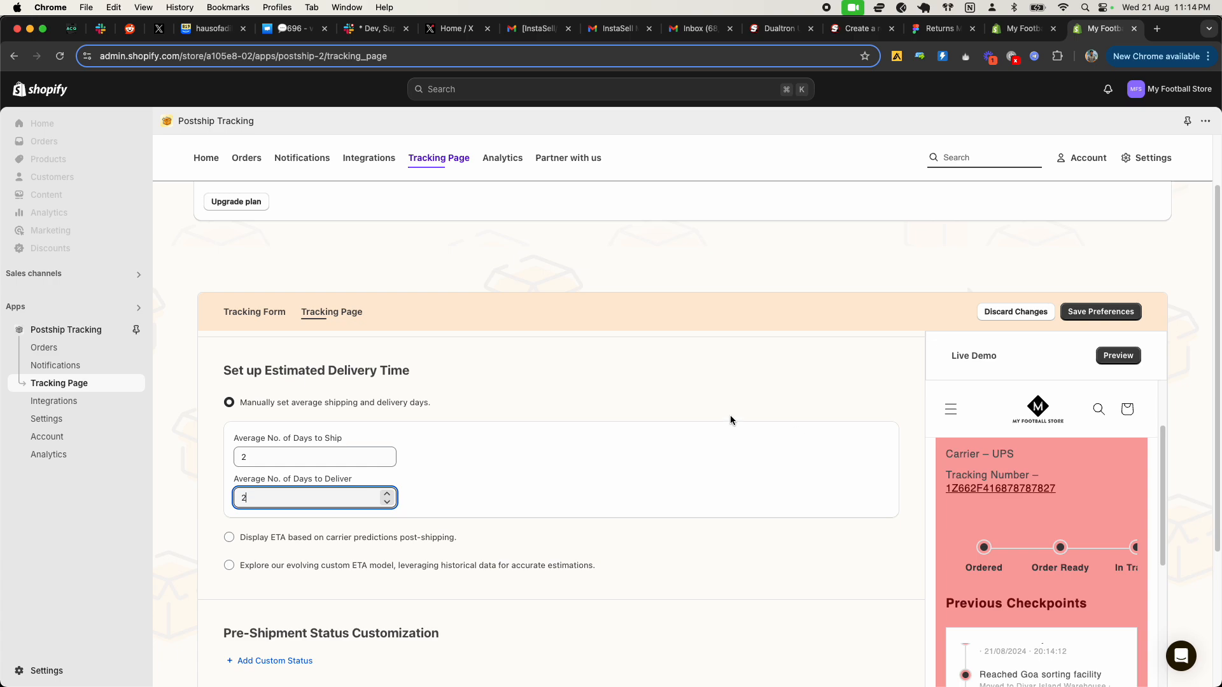
left_click(306, 542)
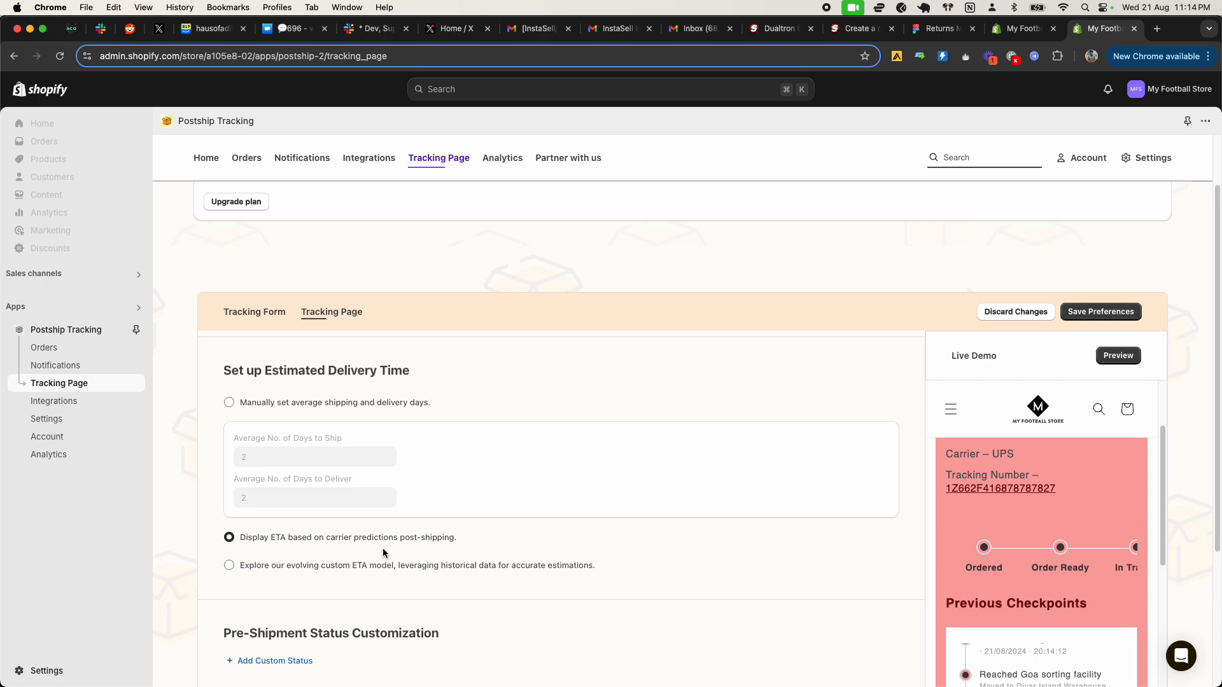
Step: Add a custom pre-shipment status named "Preparing"
scroll(363, 588, "down", 1)
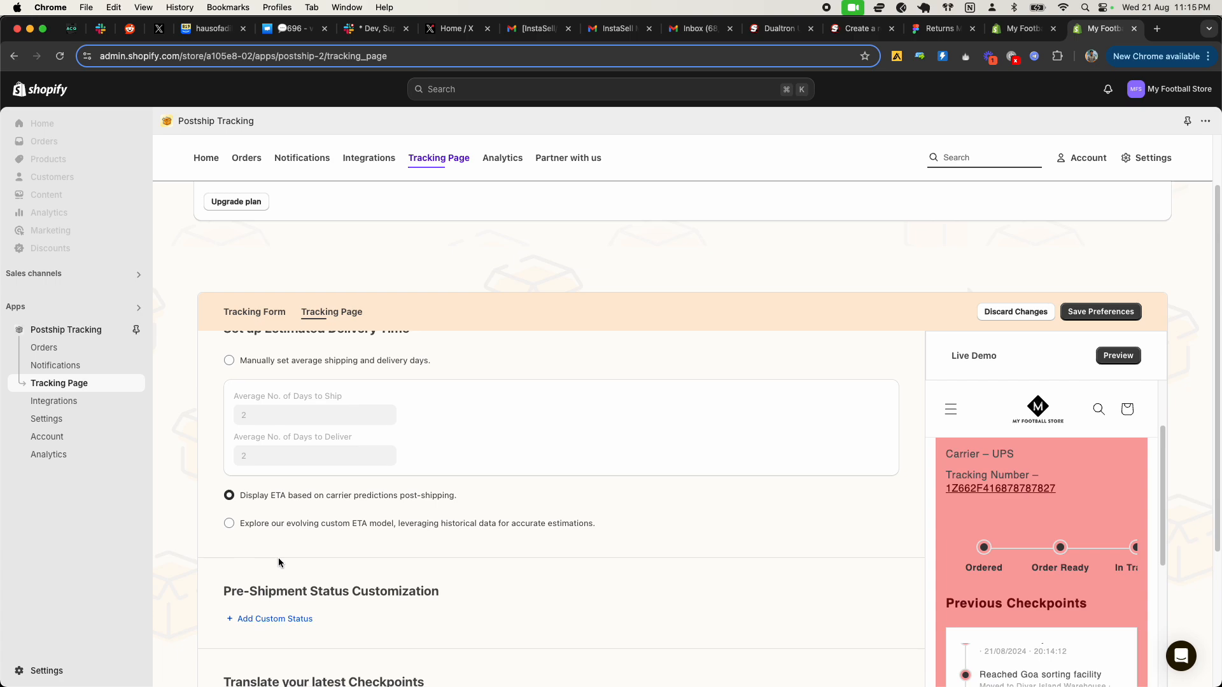
scroll(278, 557, "down", 3)
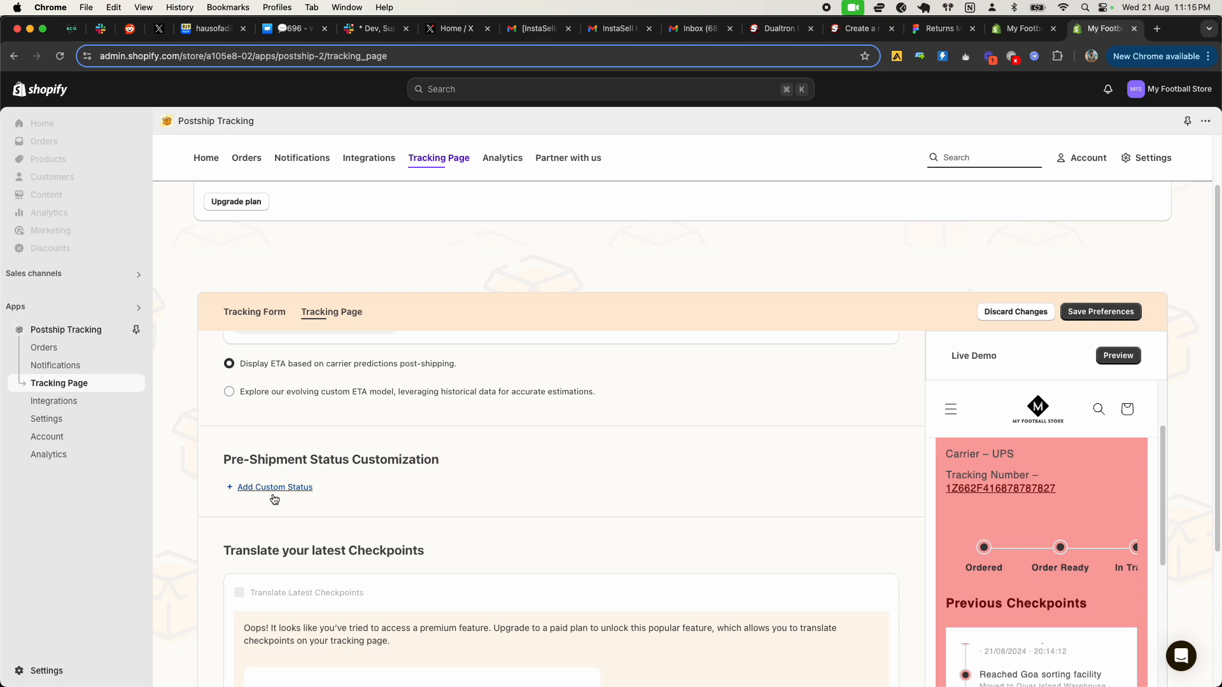
scroll(278, 482, "down", 1)
left_click(275, 457)
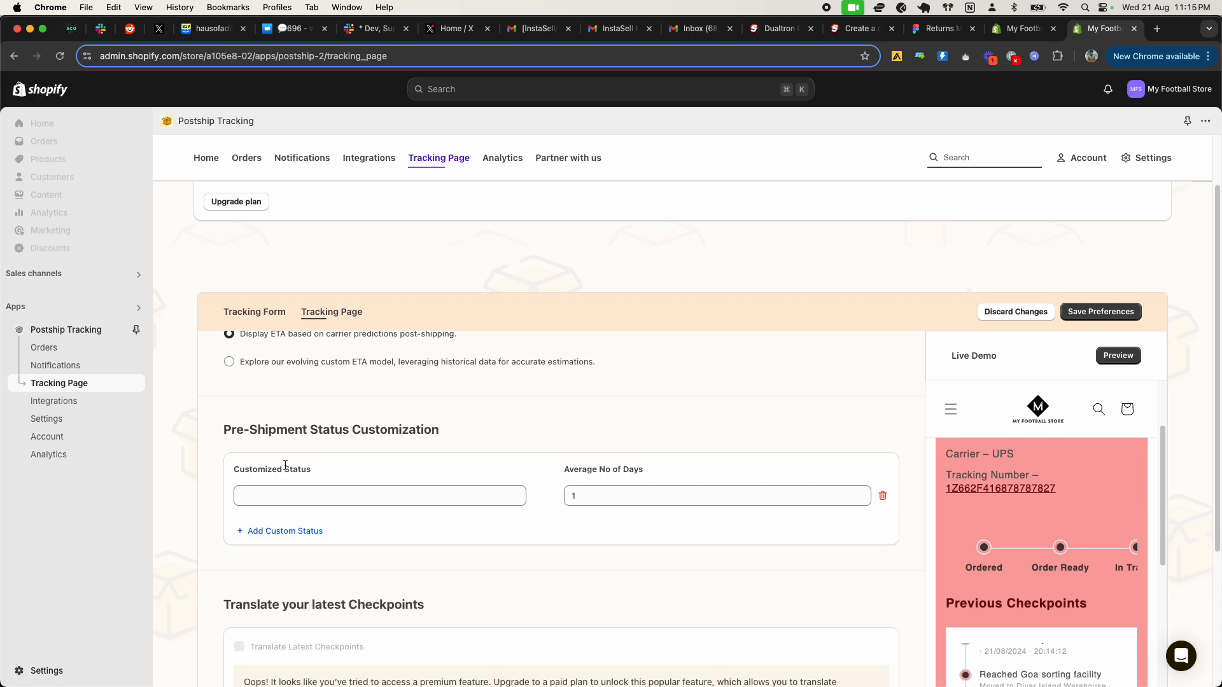
left_click(347, 504)
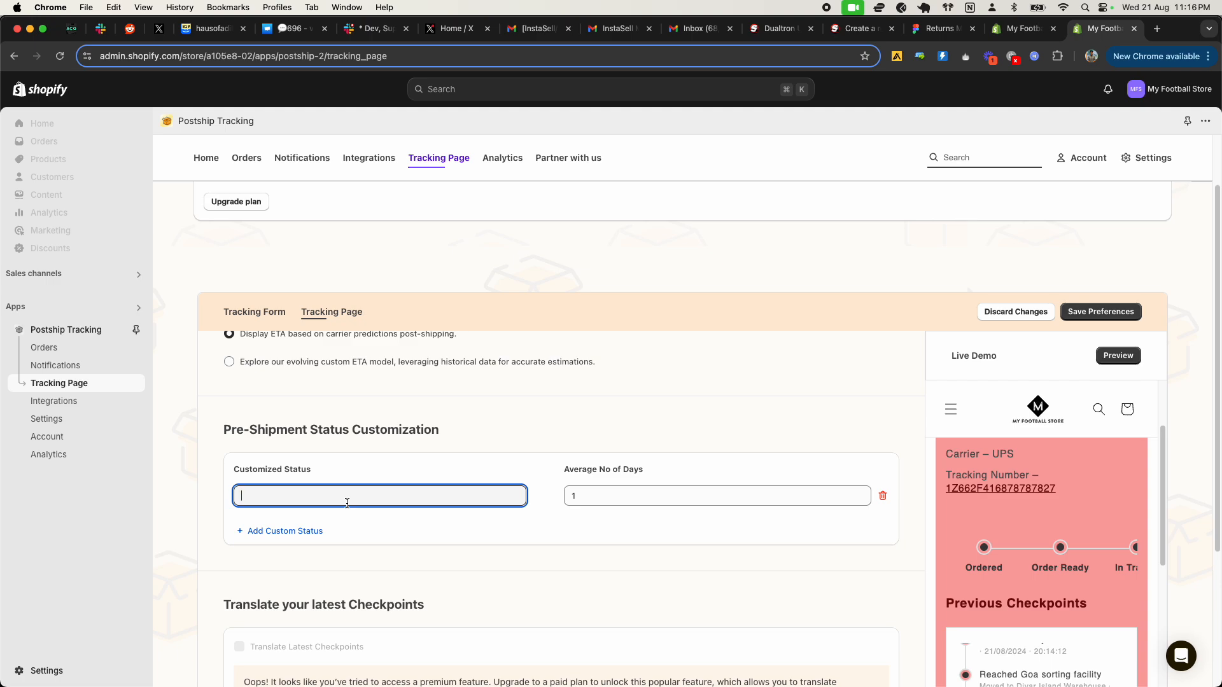
type("Preparing")
Step: Add a second custom pre-shipment status named "It's ready to ship"
left_click(299, 533)
left_click(300, 529)
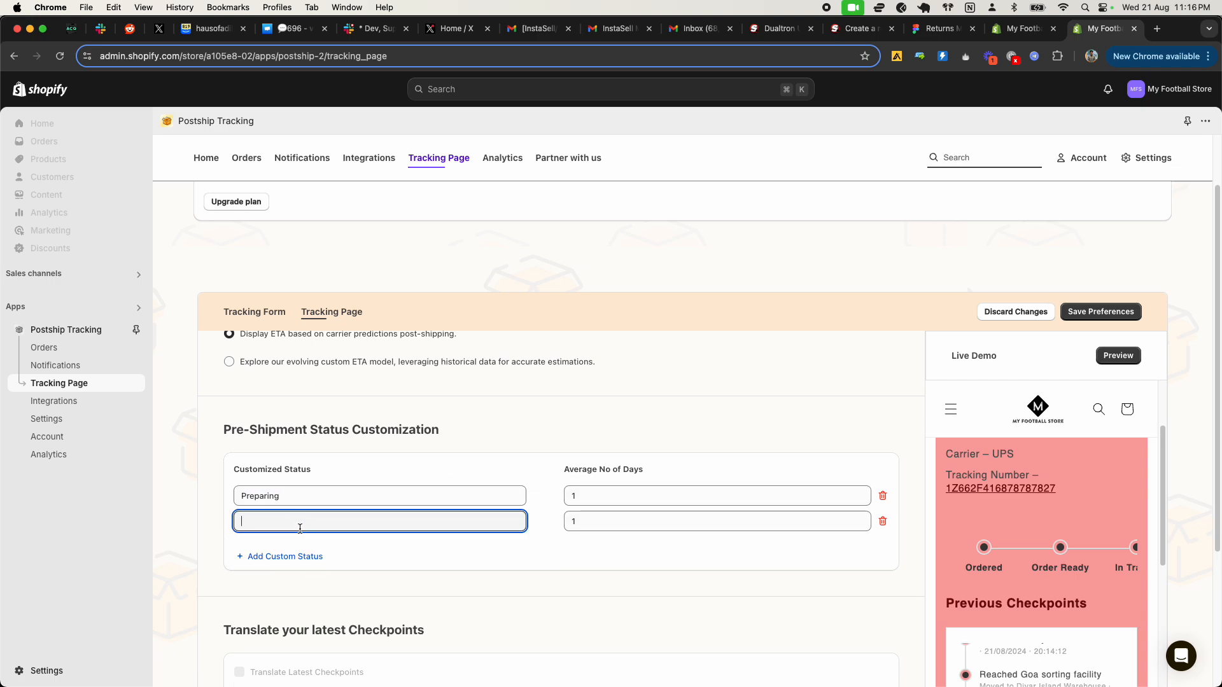
type("It's ready to ship")
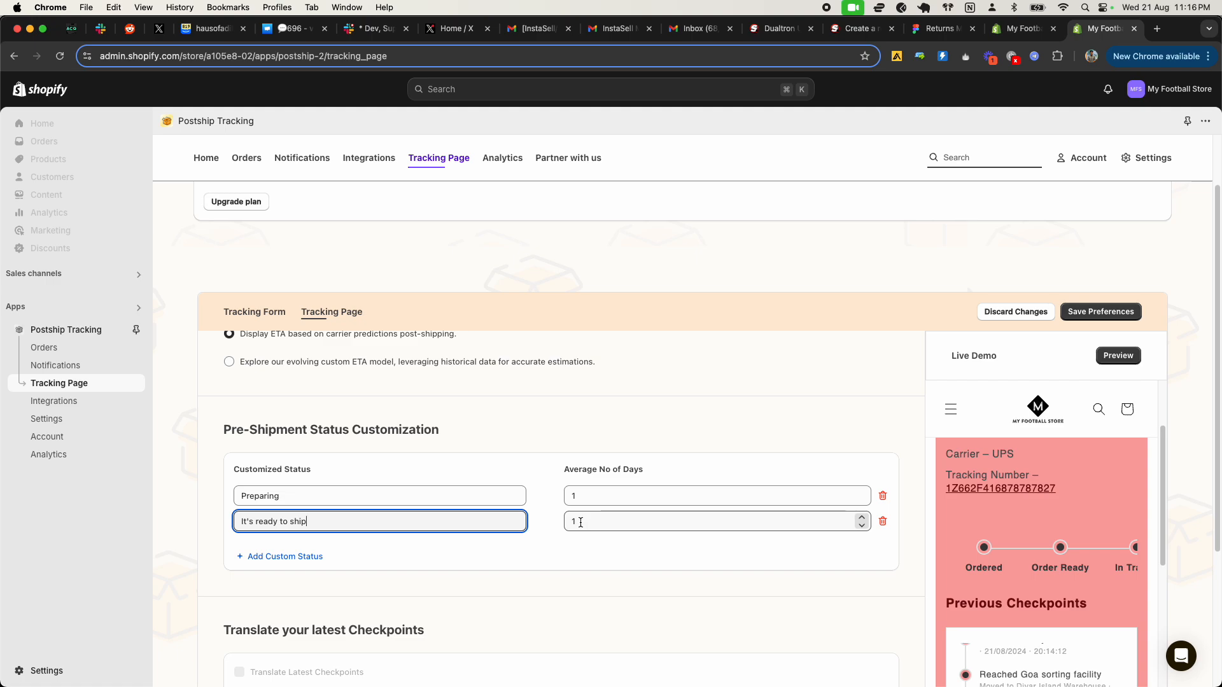
left_click(411, 560)
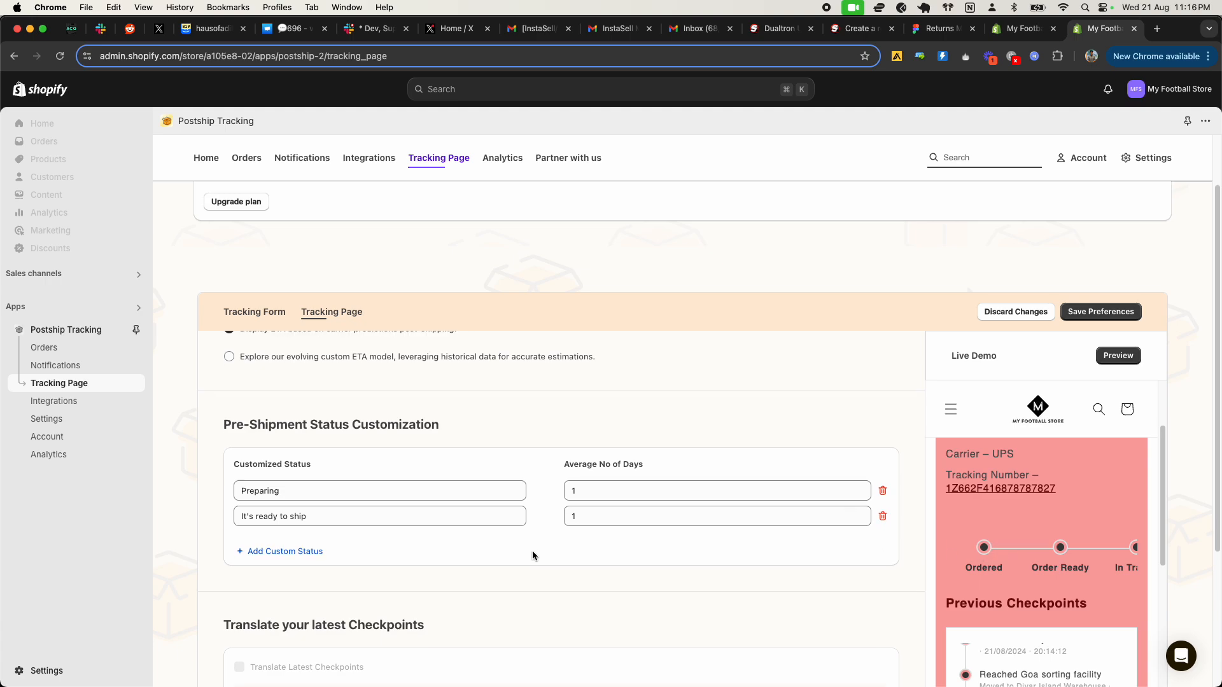
Step: Examine the Translate your latest Checkpoints section and compare it with the previous checkpoints in the live demo
scroll(533, 552, "down", 3)
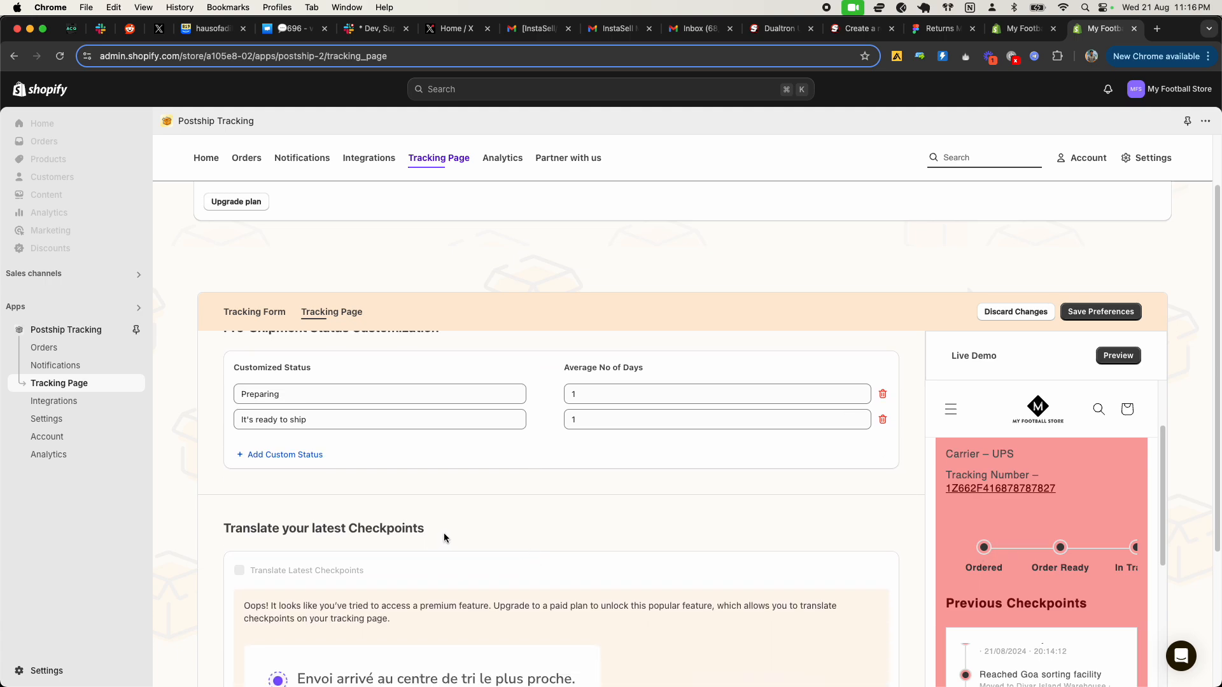
scroll(468, 560, "down", 4)
scroll(469, 571, "down", 1)
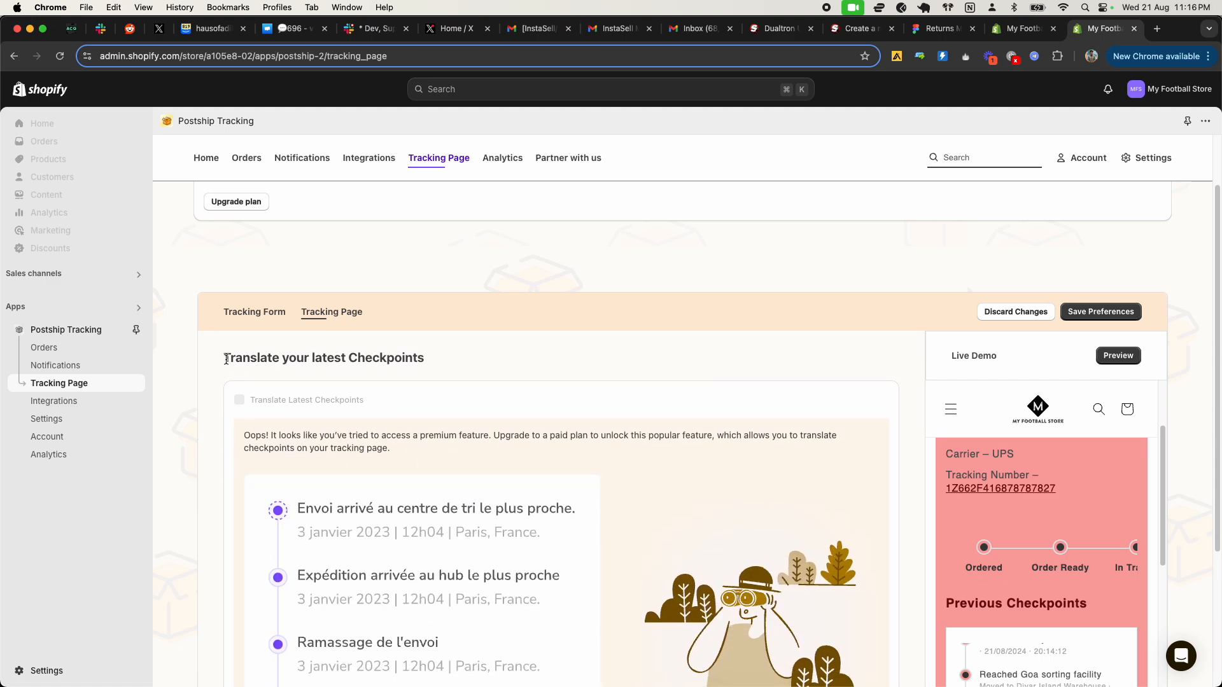
left_click_drag(228, 361, 366, 374)
left_click(426, 424)
scroll(414, 500, "down", 3)
scroll(1060, 658, "down", 1)
scroll(1060, 657, "down", 5)
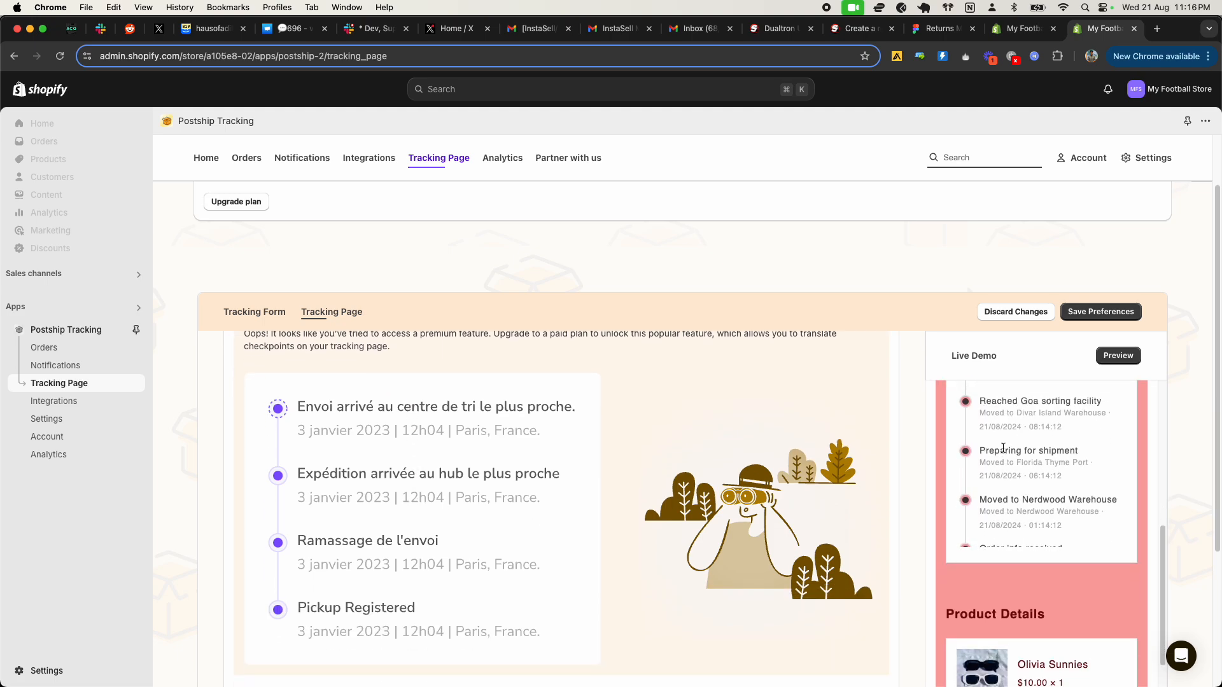
scroll(1005, 500, "up", 5)
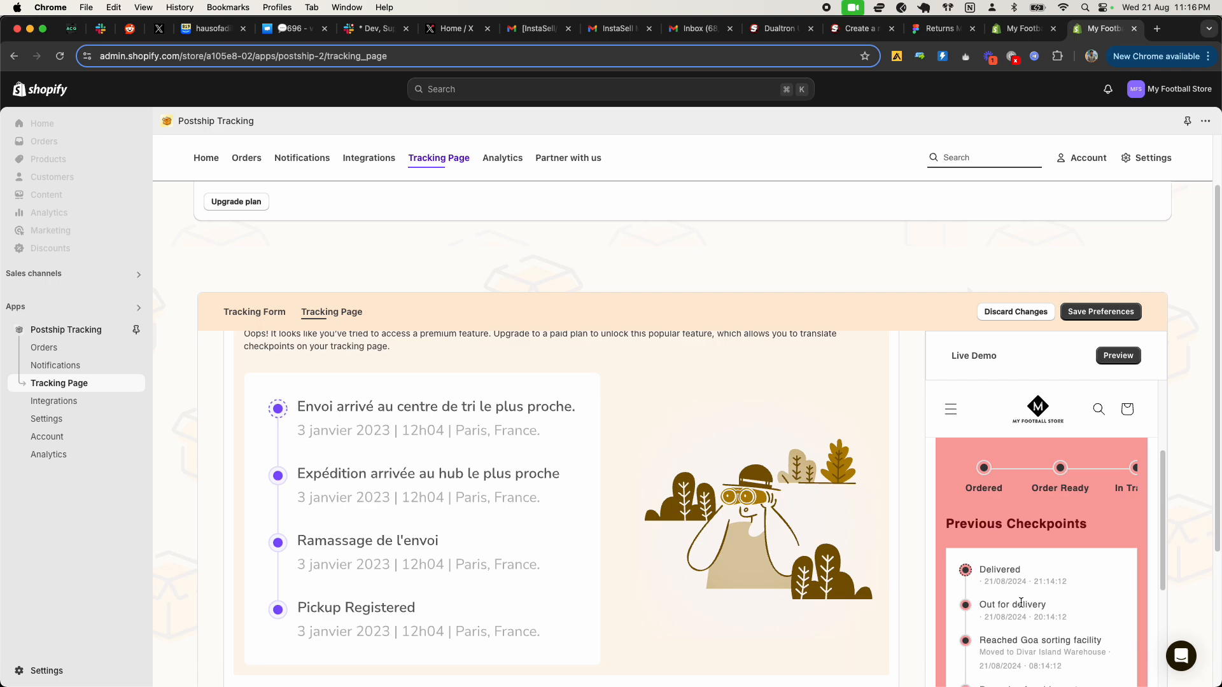
scroll(1021, 602, "down", 1)
scroll(339, 439, "up", 2)
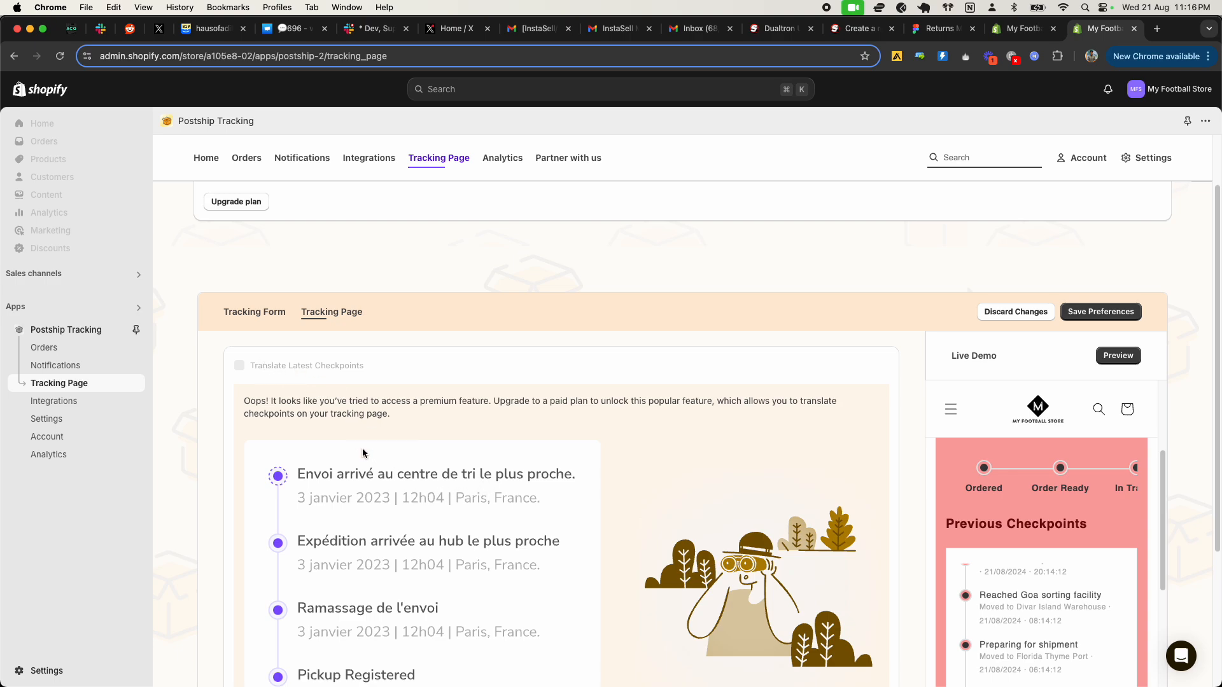
scroll(469, 472, "down", 1)
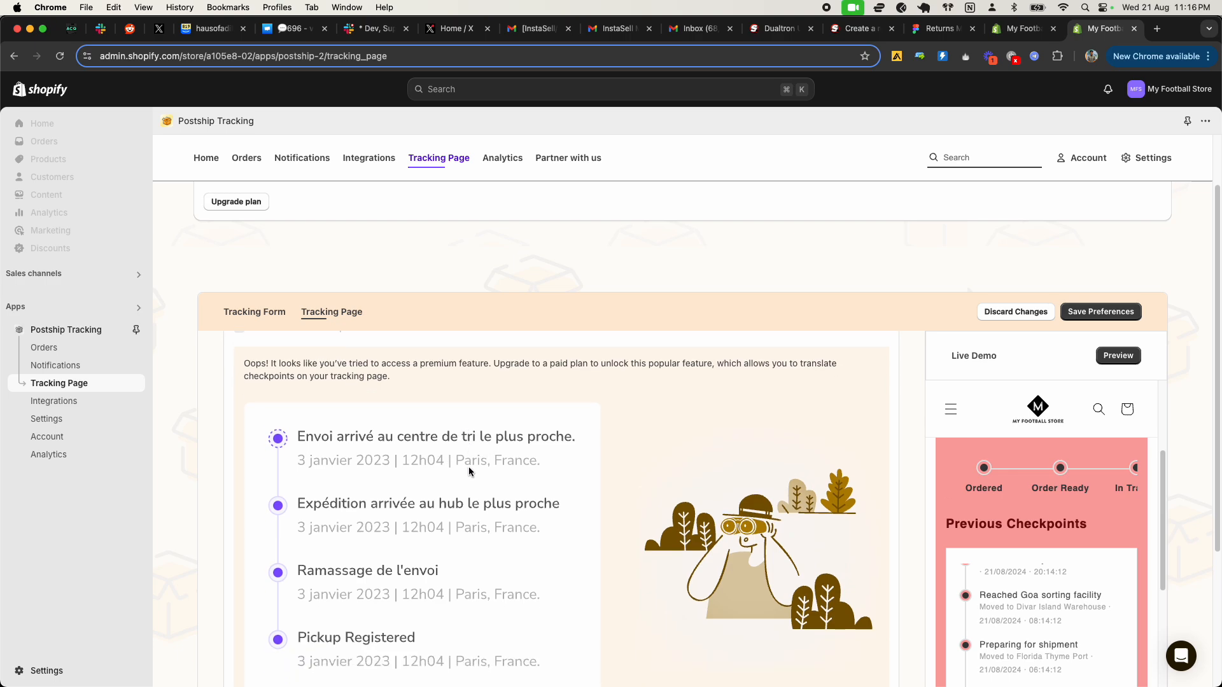
Step: Load more phrases in the tracking page translation section and compare them with the status texts in the live demo
scroll(469, 471, "down", 8)
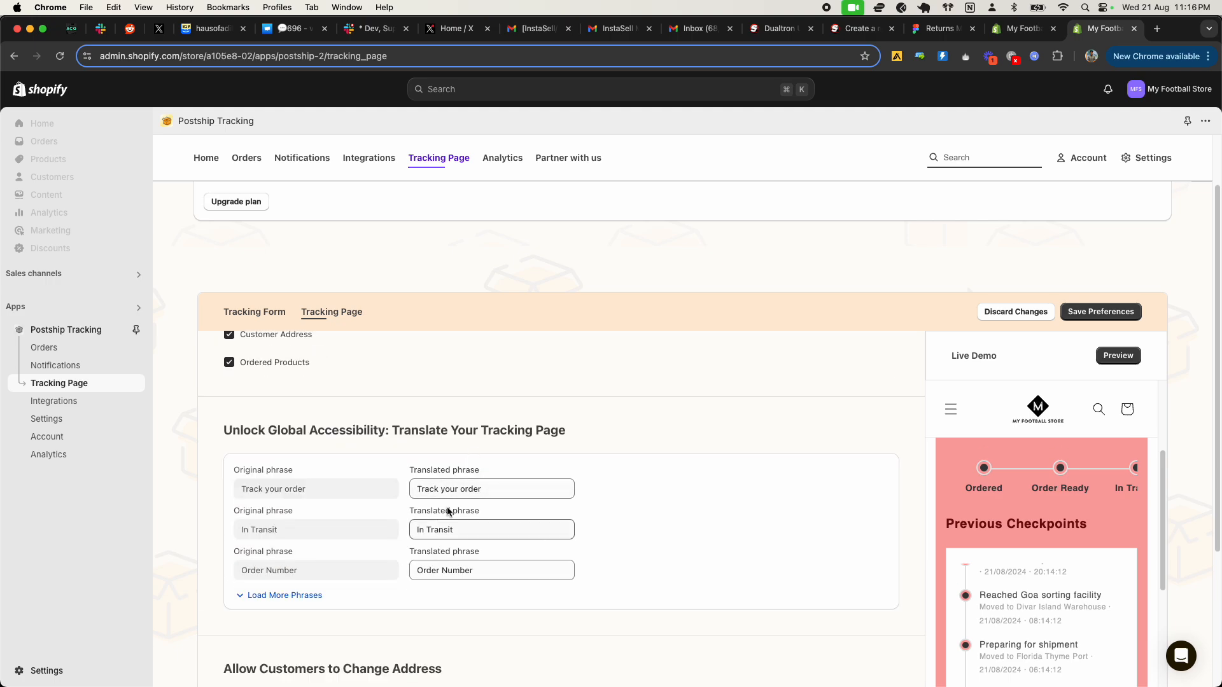
left_click(270, 595)
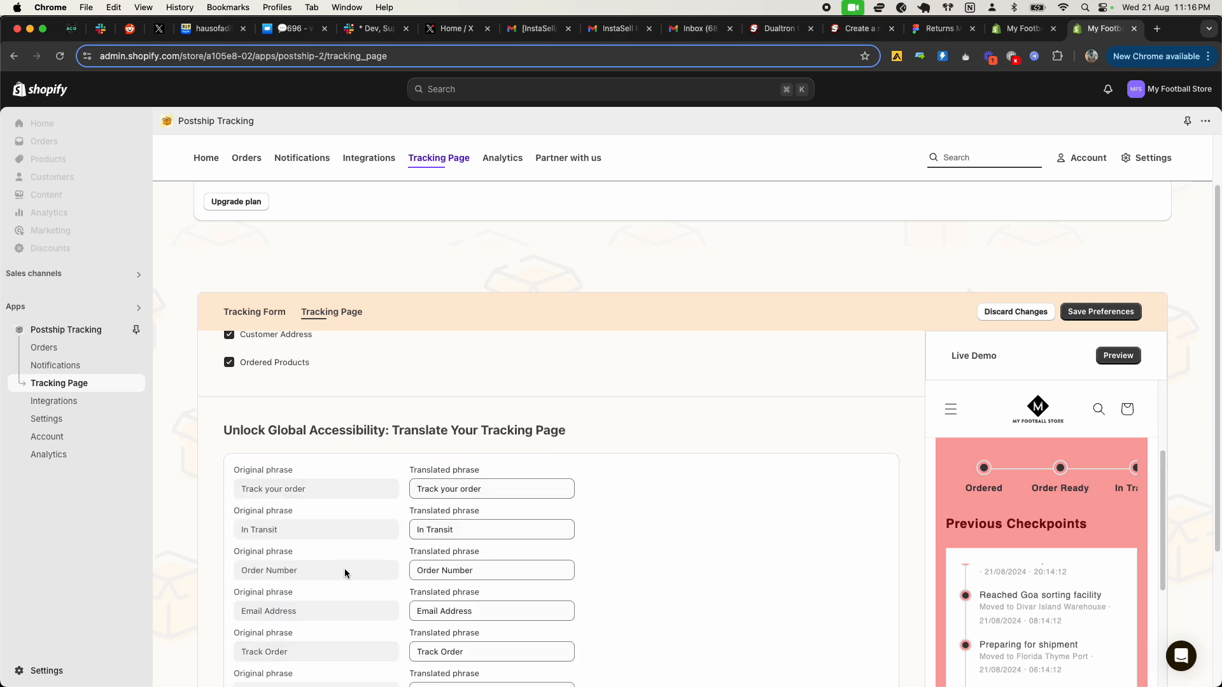
scroll(357, 566, "down", 5)
left_click_drag(948, 523, 1088, 523)
scroll(1007, 522, "up", 1)
left_click_drag(972, 516, 1000, 516)
triple_click(1034, 517)
scroll(1042, 521, "up", 3)
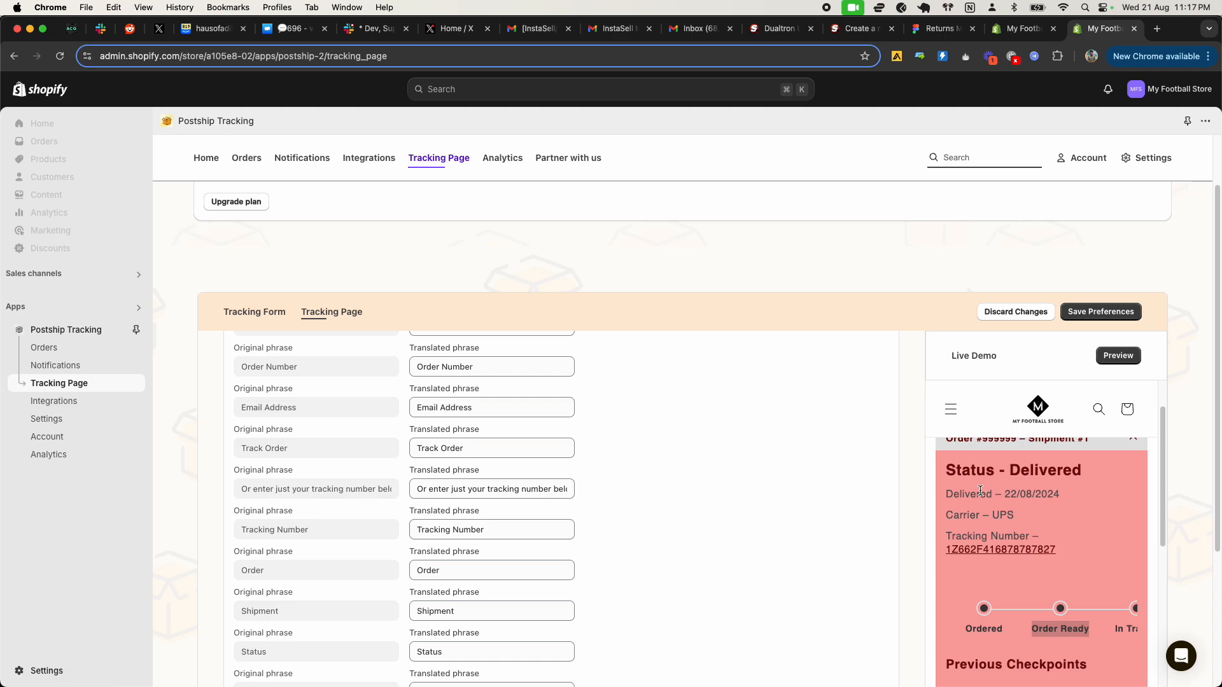
scroll(980, 490, "down", 6)
scroll(981, 502, "up", 3)
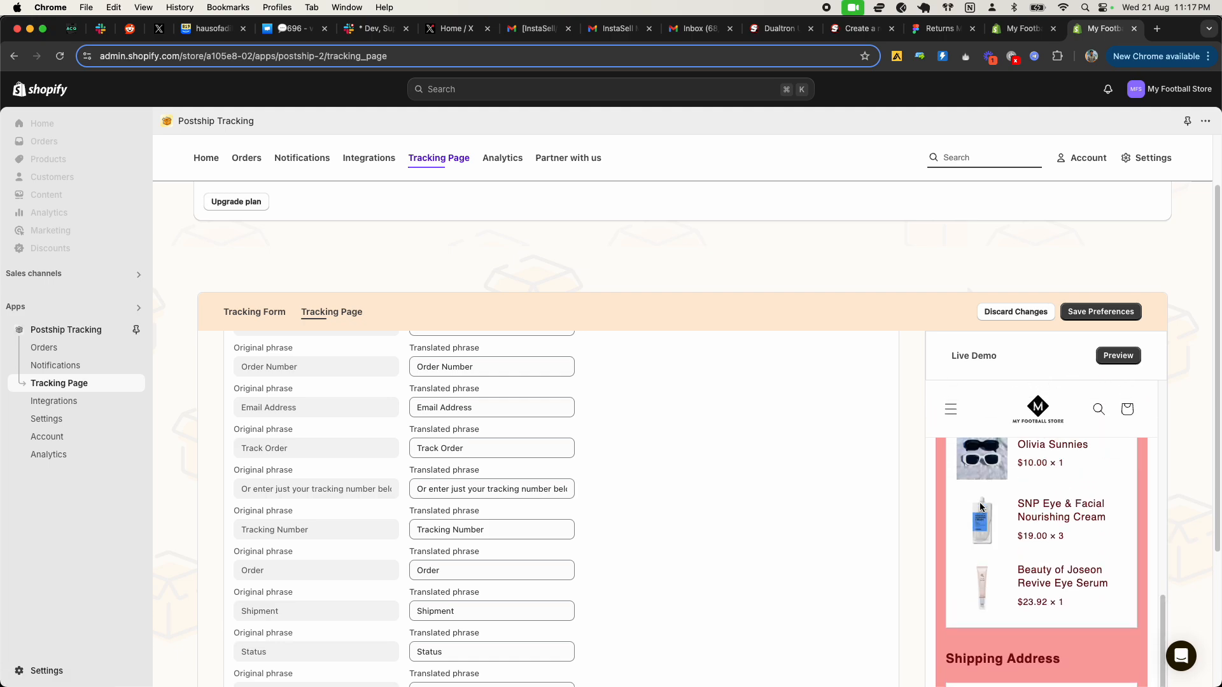
scroll(255, 440, "up", 4)
Step: Re-enter "Track your order" as the translated phrase for the first original phrase
left_click_drag(560, 419, 406, 425)
key("Left")
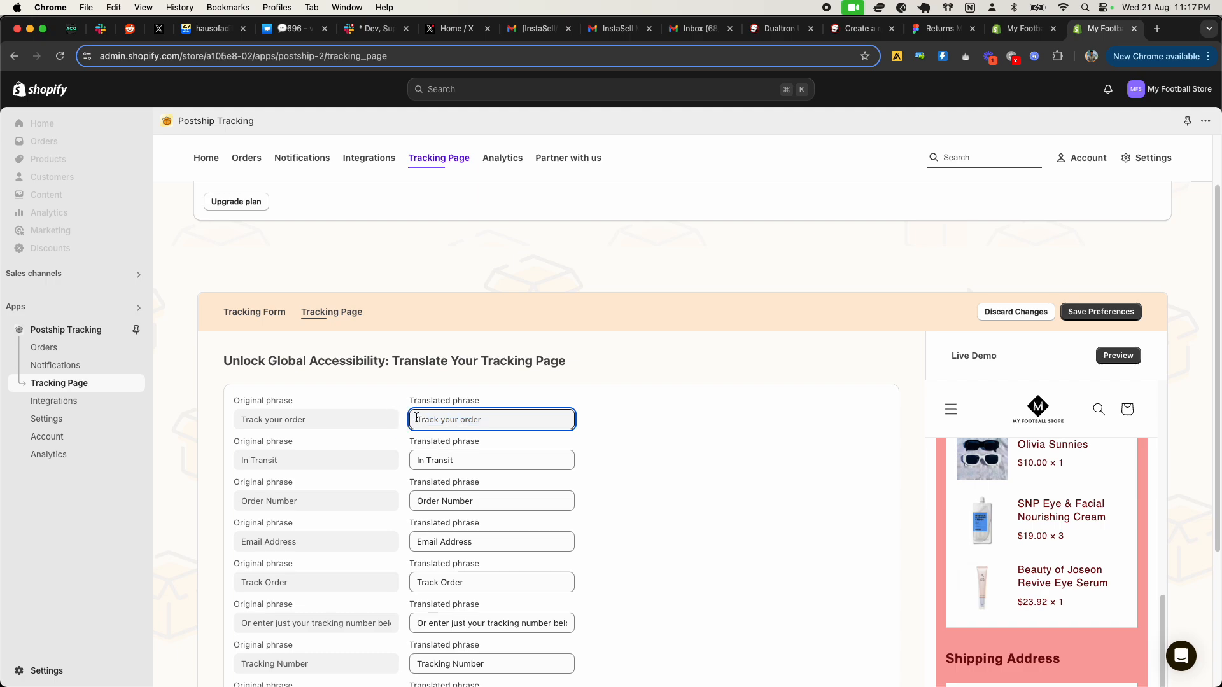
left_click_drag(308, 422, 227, 419)
left_click(456, 420)
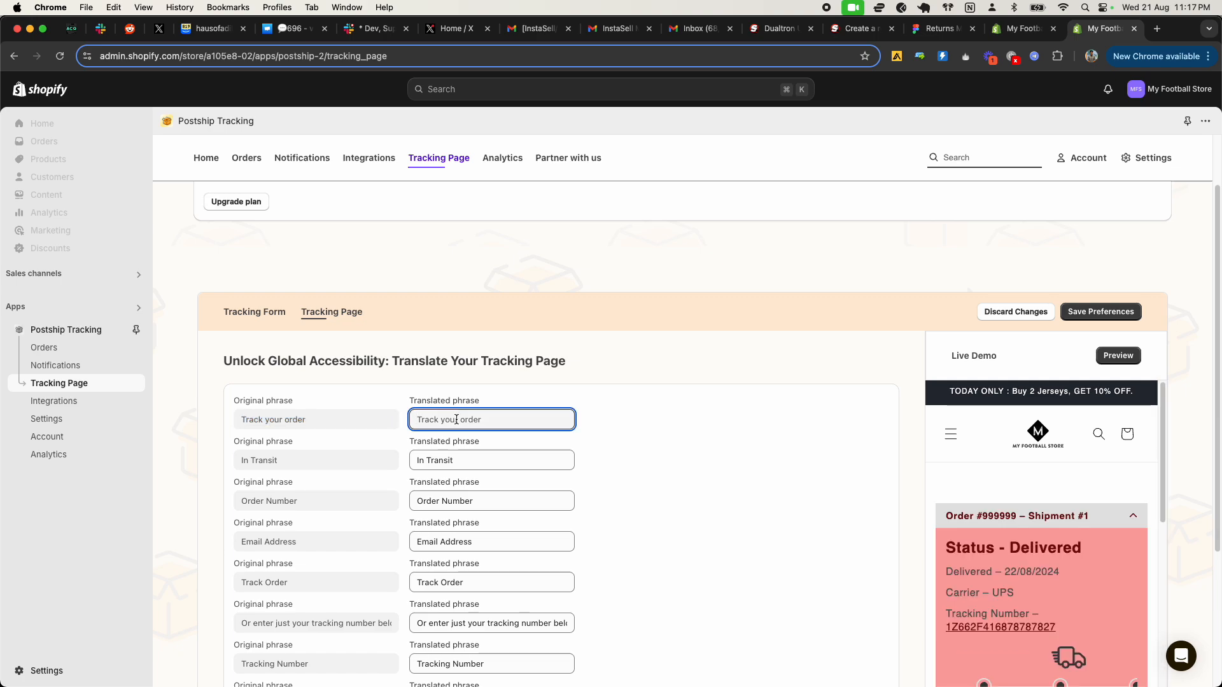
type("Track your")
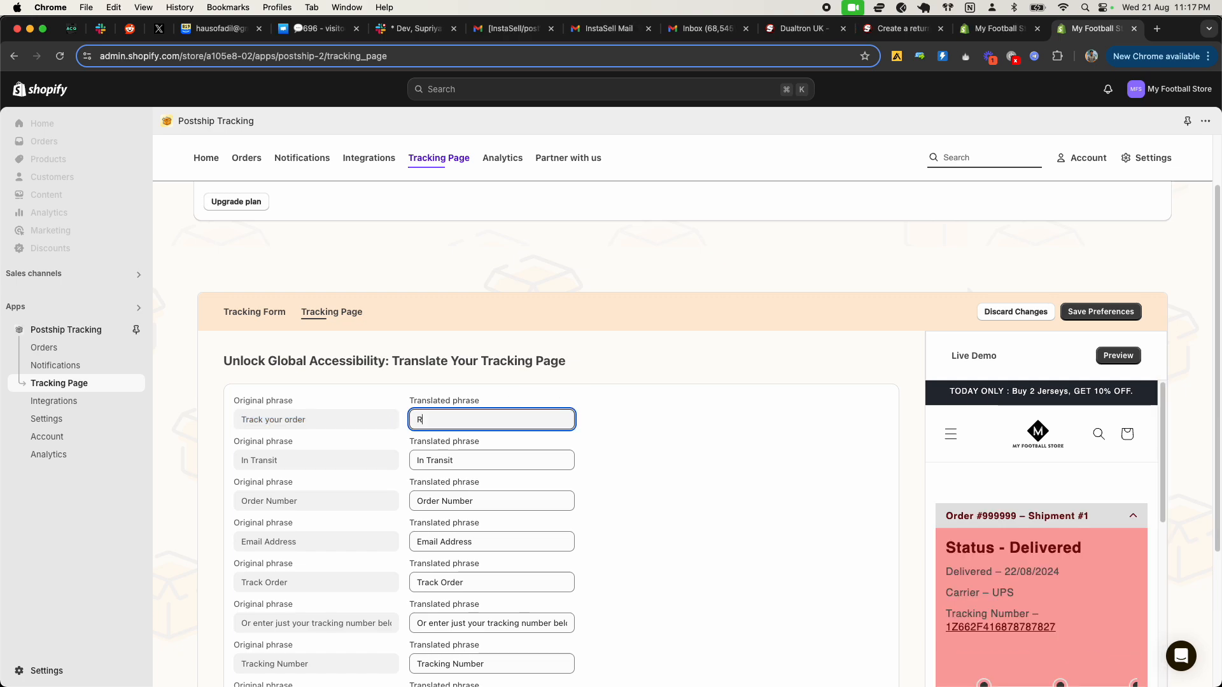
type(" order")
Step: Review the custom statuses, the checkpoint translation section and the Show/Hide Tracking Page Elements options
scroll(376, 490, "up", 10)
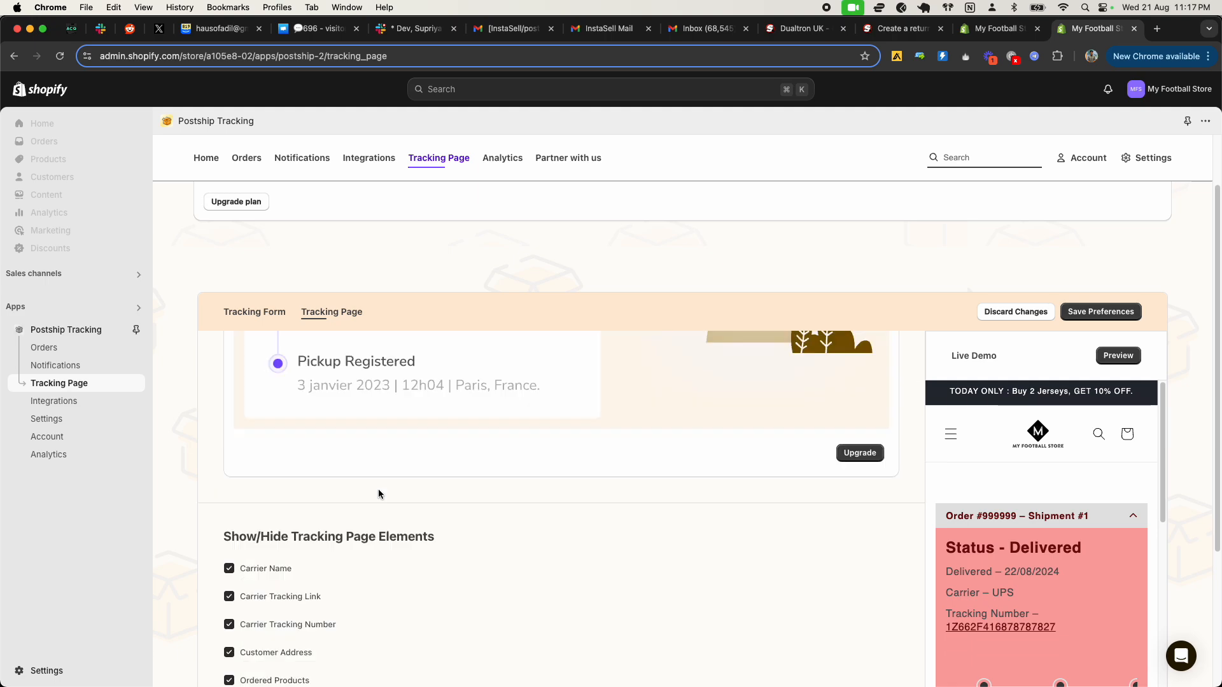
scroll(379, 493, "down", 4)
scroll(380, 493, "down", 7)
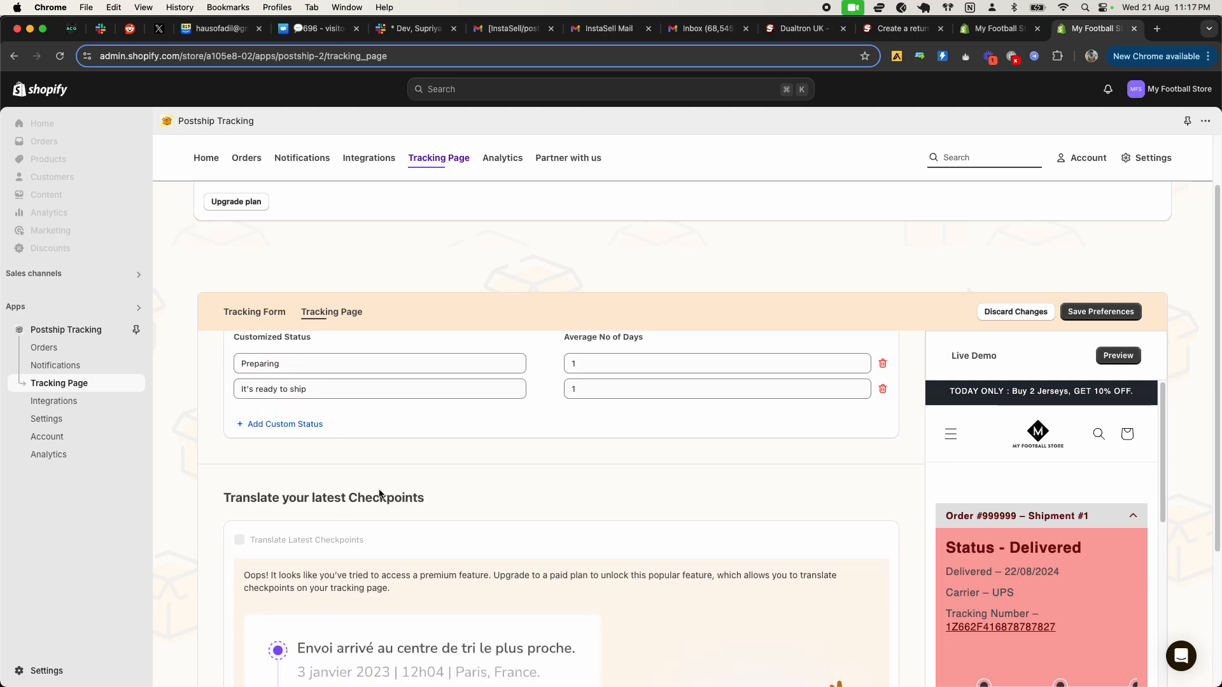
scroll(381, 491, "up", 2)
scroll(380, 490, "up", 3)
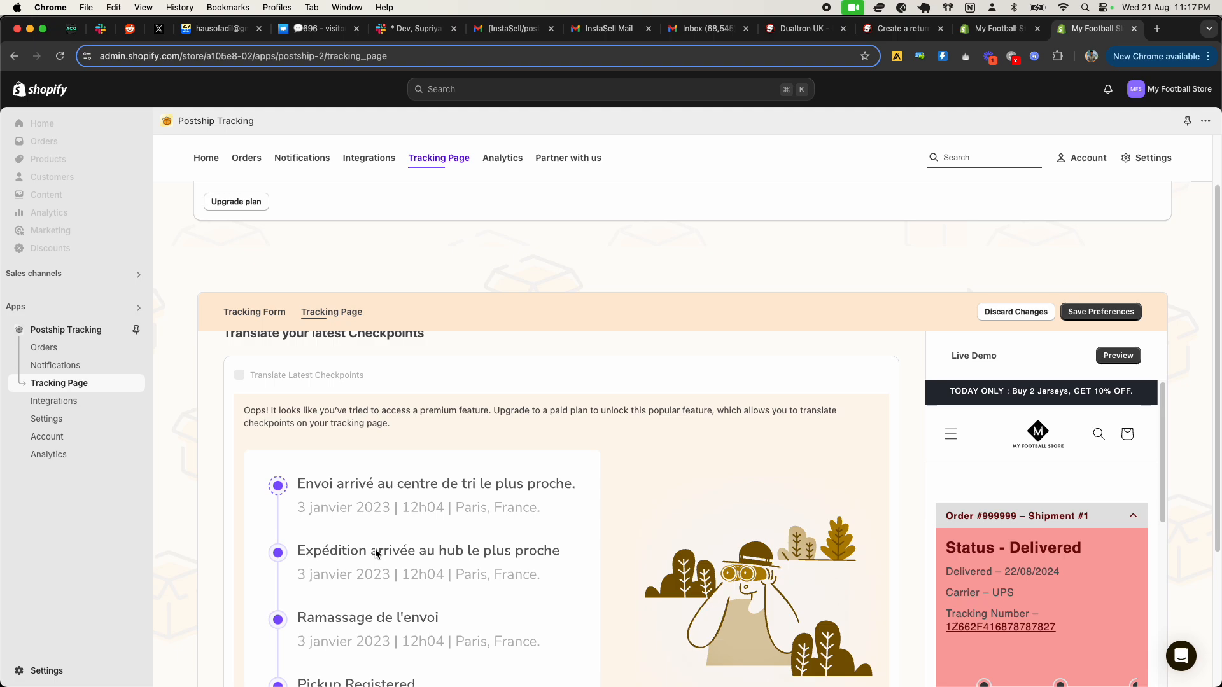
scroll(379, 554, "down", 10)
scroll(380, 555, "up", 4)
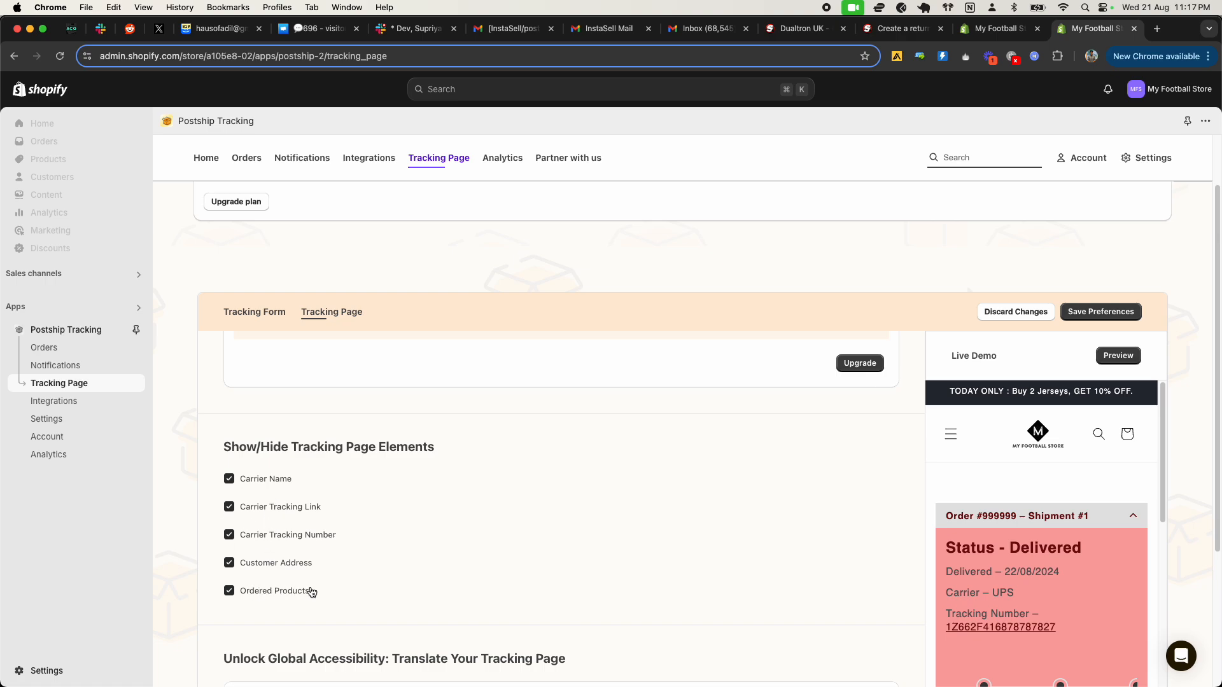
scroll(312, 593, "down", 2)
scroll(345, 510, "down", 12)
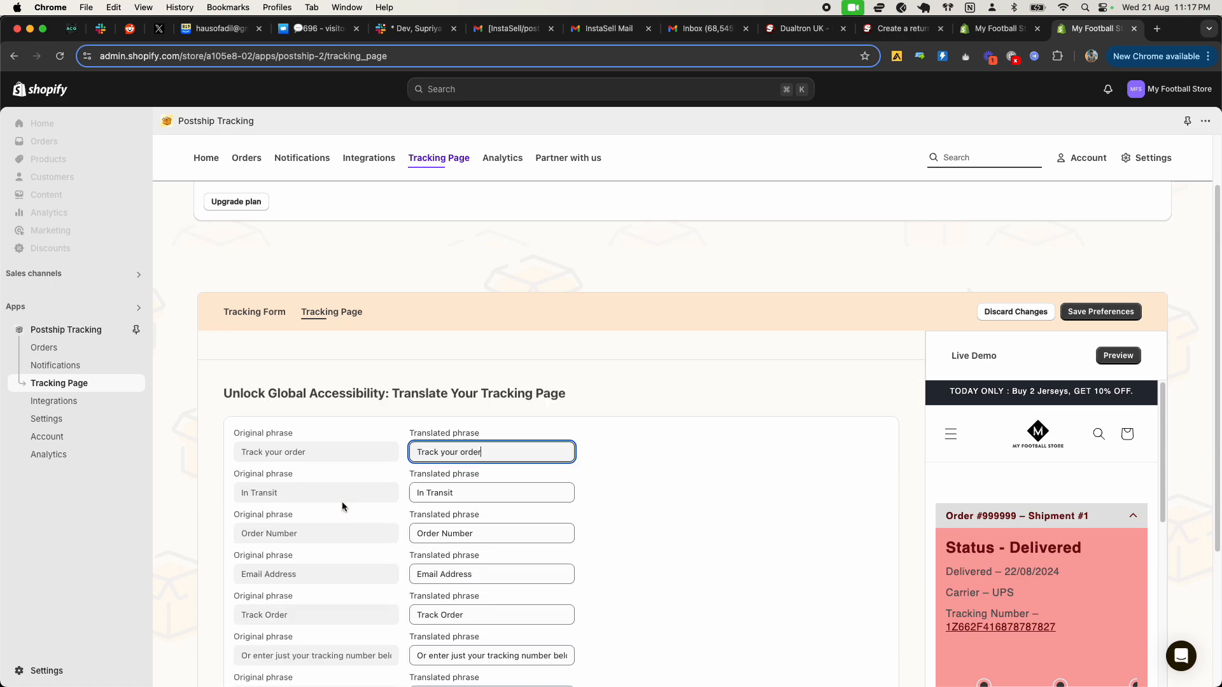
Step: Try allowing customers to change their address within 24 hours of placing the order, ending on Don't Allow
scroll(341, 502, "down", 10)
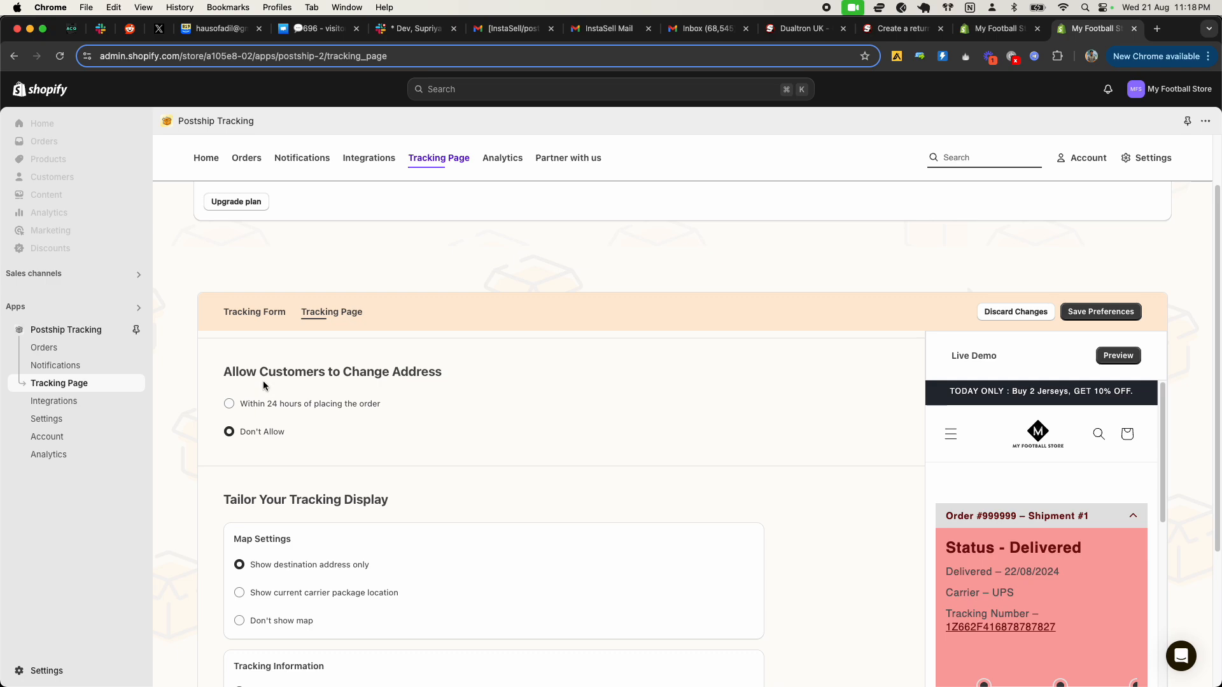
left_click(280, 413)
left_click(273, 438)
left_click(244, 408)
left_click(266, 433)
left_click(298, 408)
left_click(261, 433)
left_click(285, 404)
left_click(277, 434)
Step: Examine the map, tracking information and product quantity display settings, along with the upsell collection options
scroll(357, 487, "down", 3)
scroll(360, 490, "down", 2)
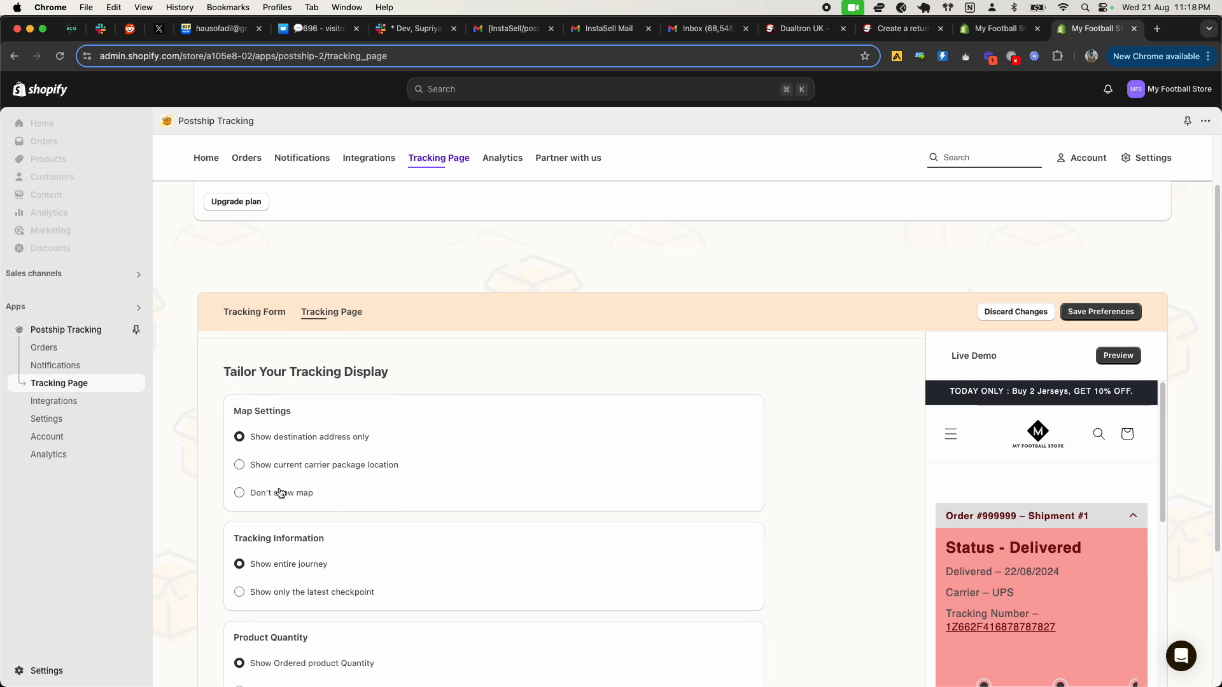
scroll(287, 495, "down", 2)
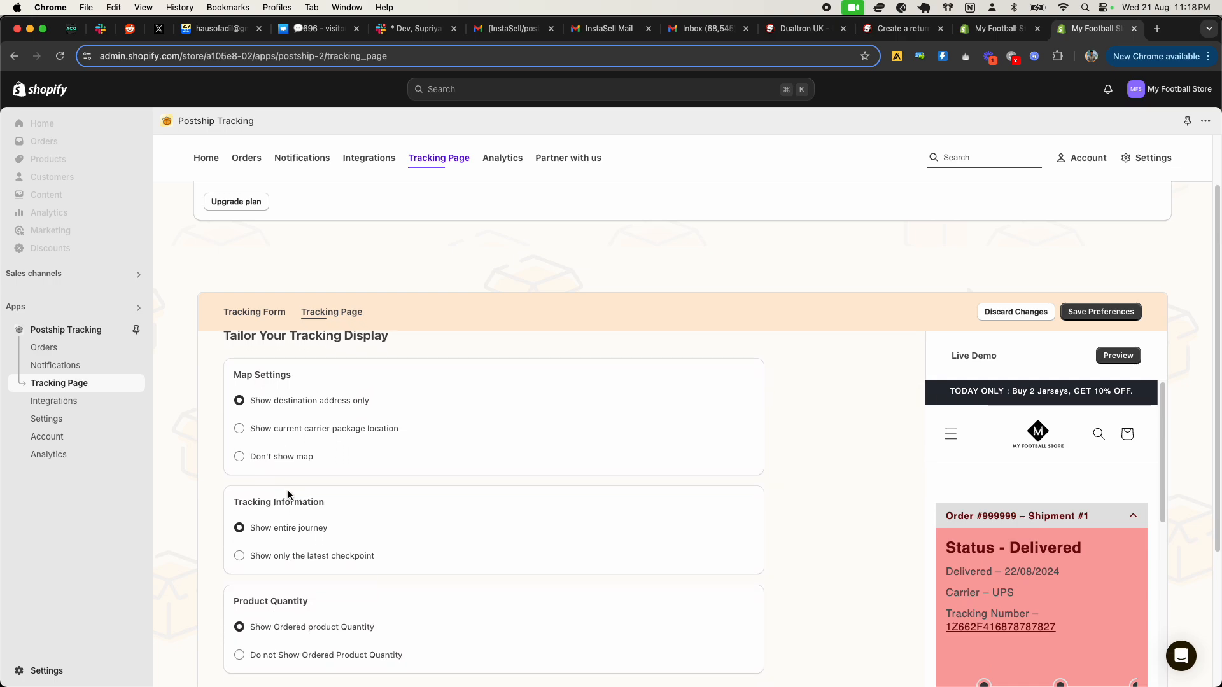
scroll(289, 495, "down", 5)
scroll(355, 506, "down", 5)
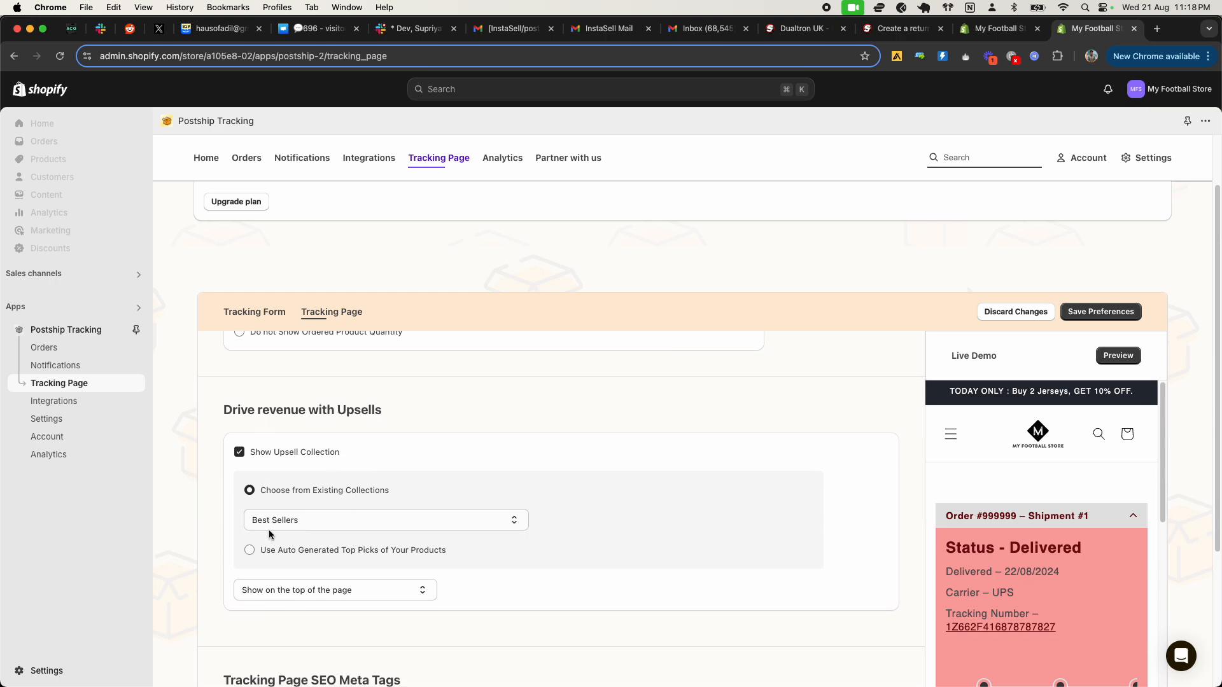
Step: Set the upsell collection to show on the top of the page and switch it to auto-generated top picks of your products
scroll(270, 532, "down", 1)
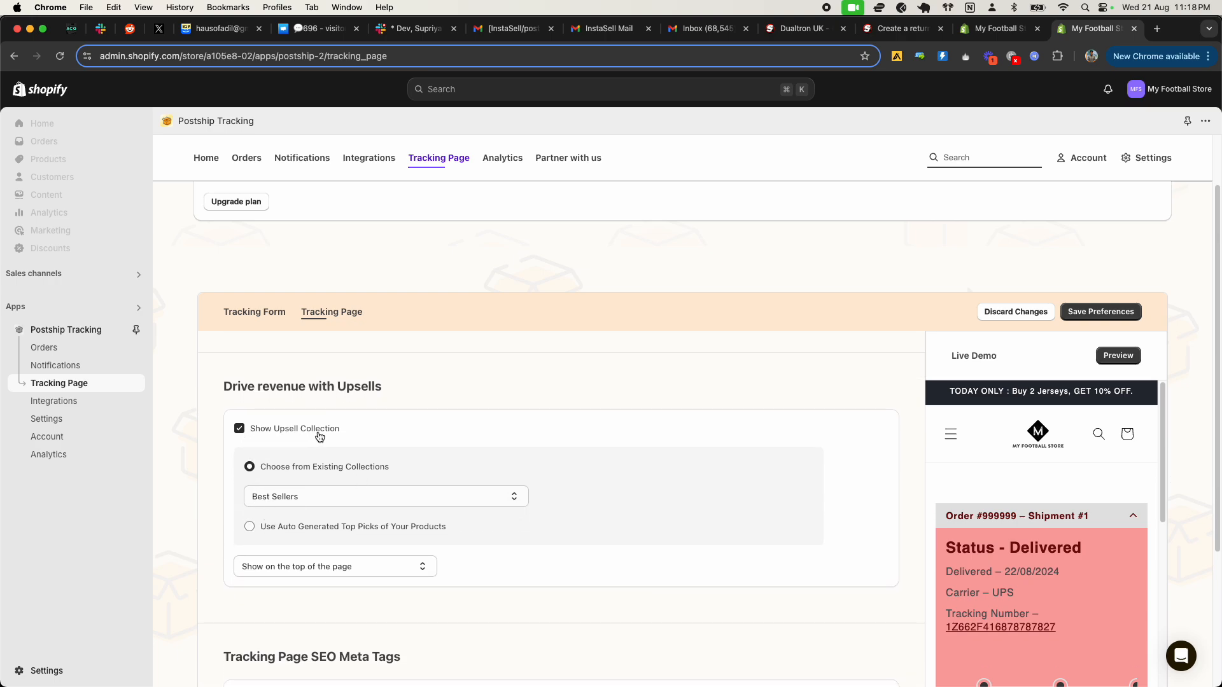
left_click(322, 566)
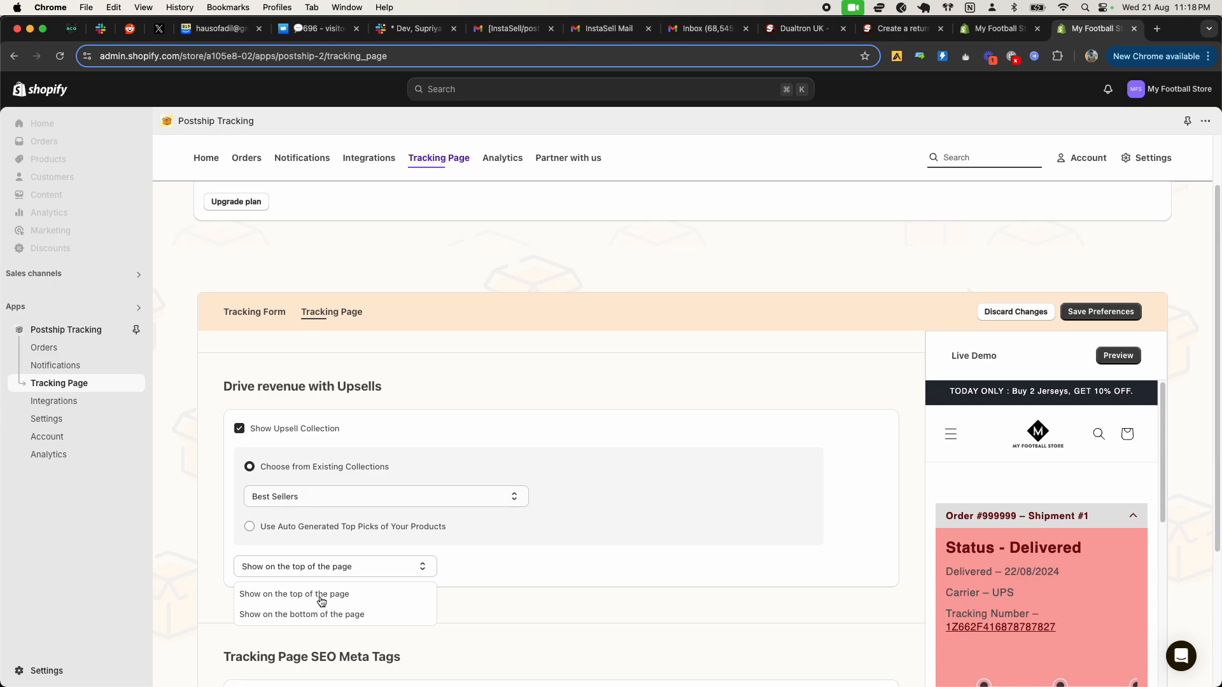
left_click(333, 595)
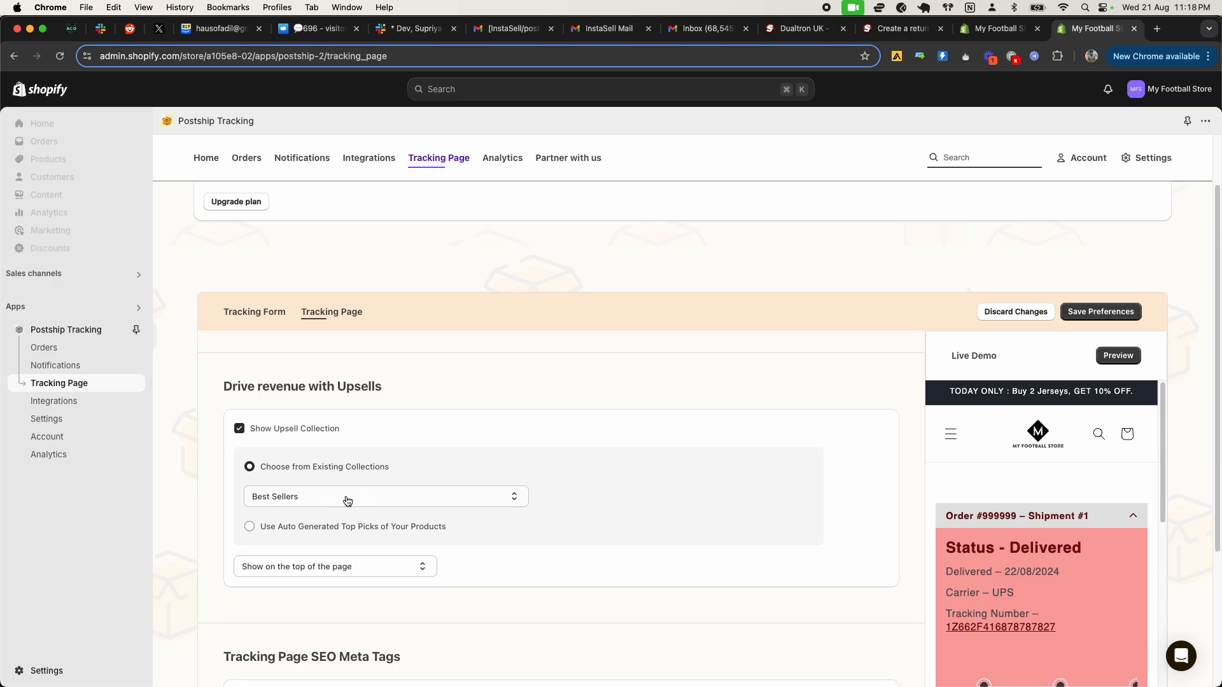
left_click(303, 532)
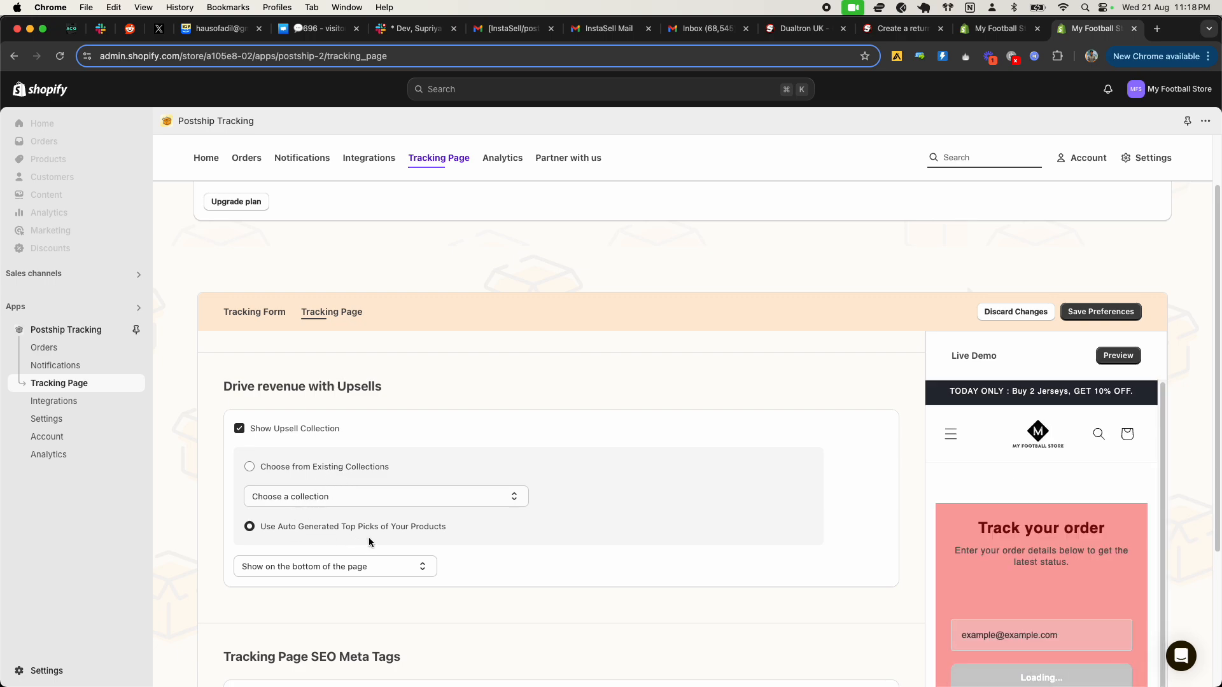
Step: Try to switch the upsell source back to choosing from existing collections
left_click(247, 468)
left_click(250, 468)
left_click(285, 471)
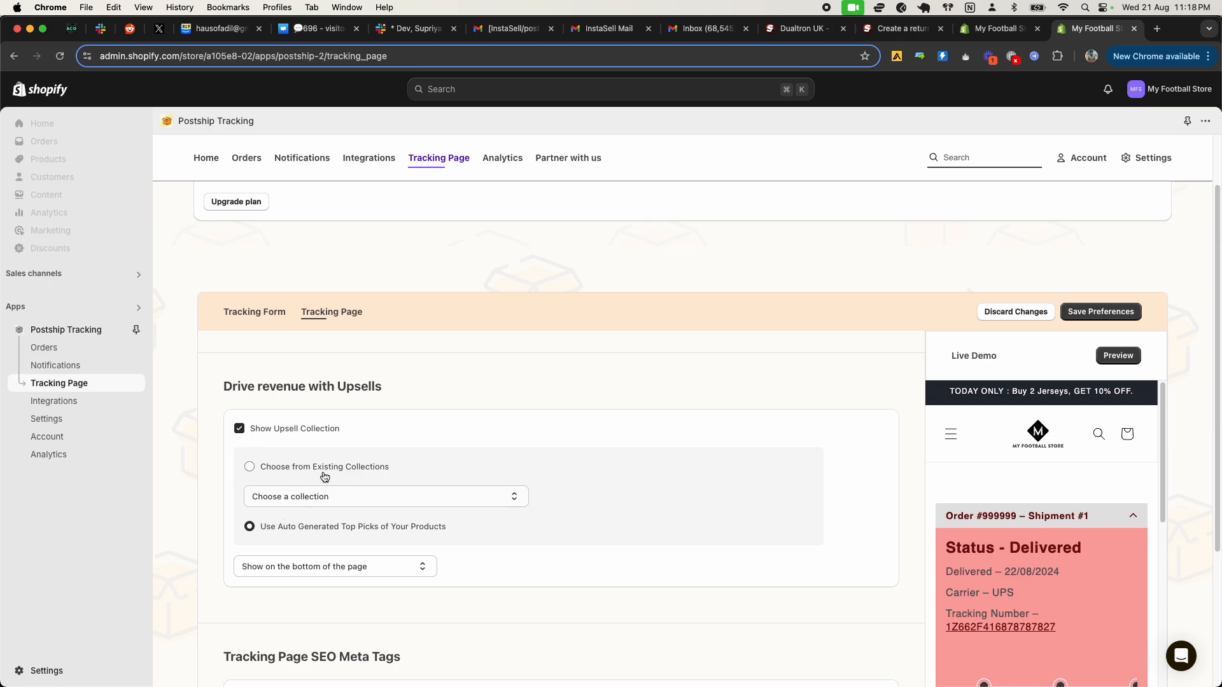
Step: Examine the tracking page SEO meta tags, the custom HTML and CSS code settings and the Personalized City Puns section
scroll(335, 508, "down", 4)
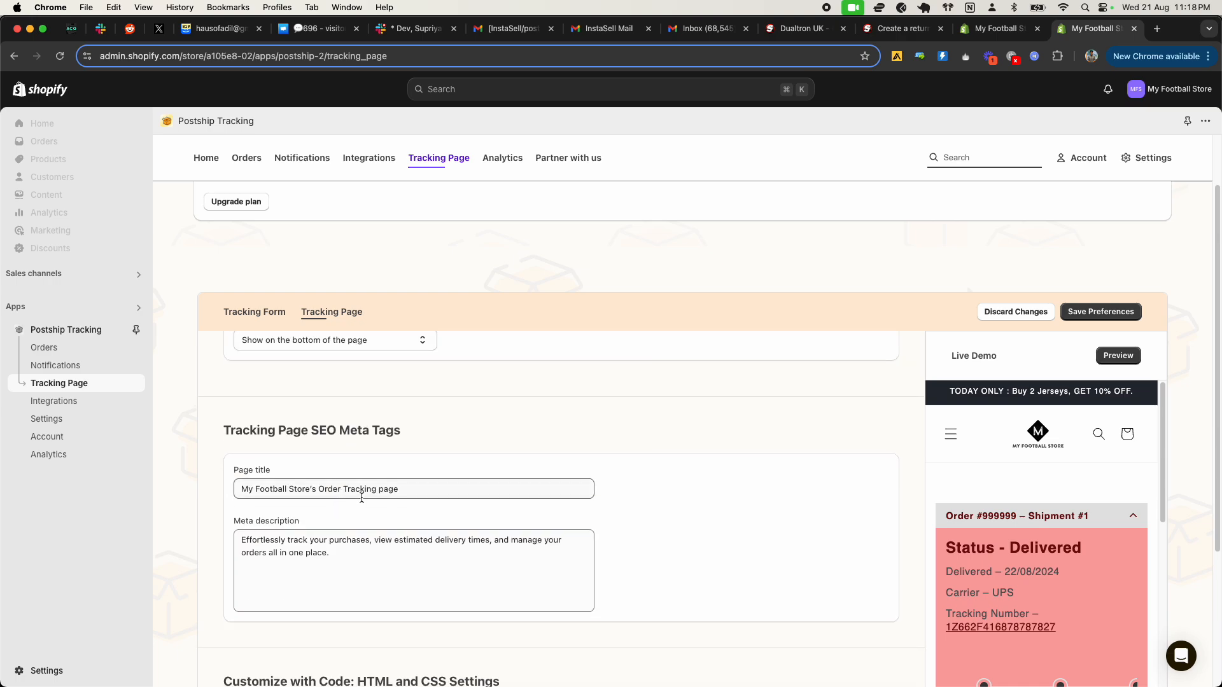
scroll(331, 471, "down", 1)
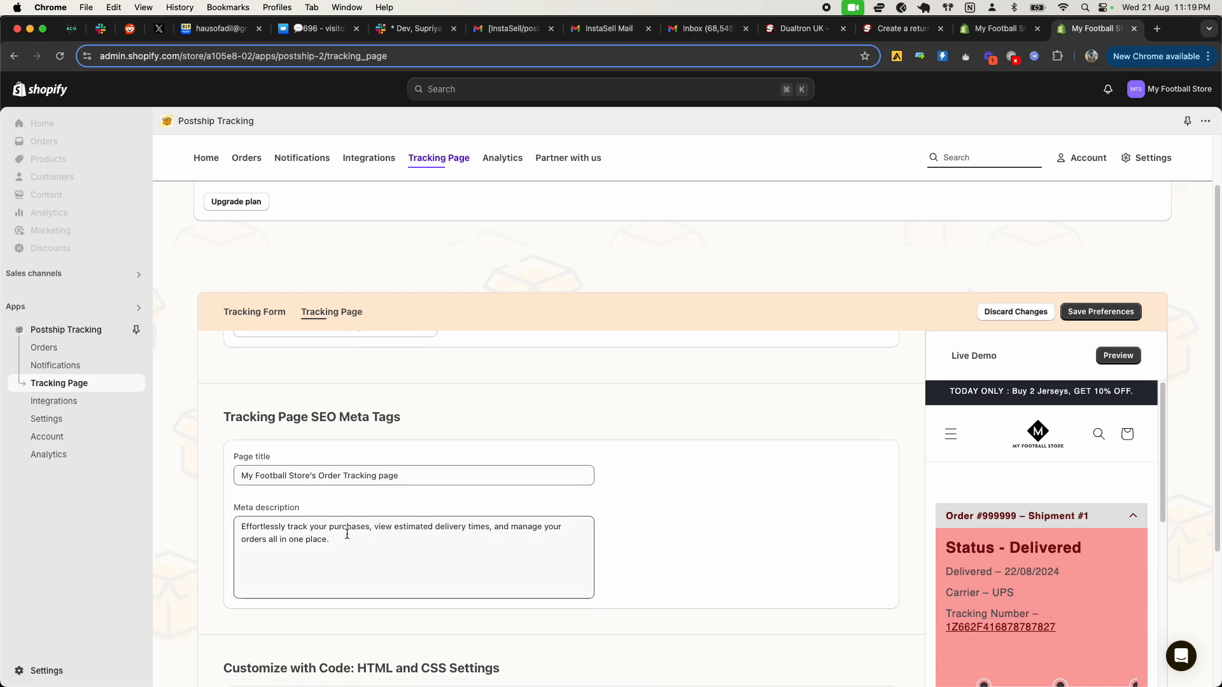
left_click_drag(347, 542, 249, 523)
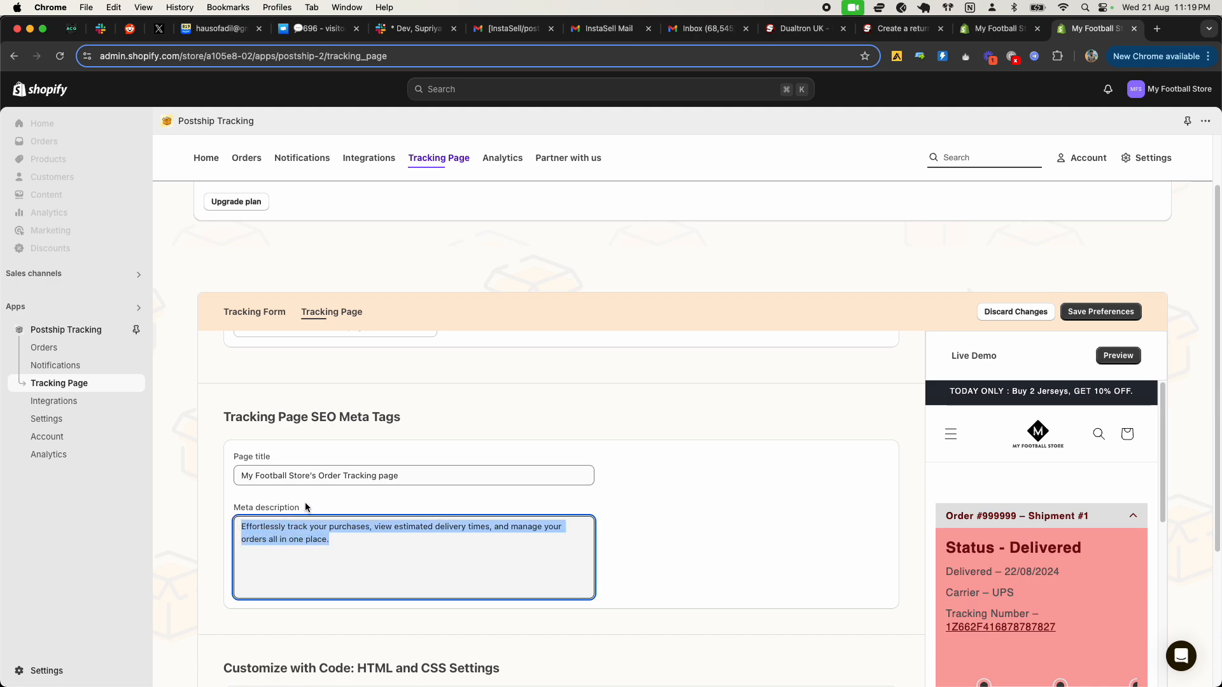
left_click(345, 544)
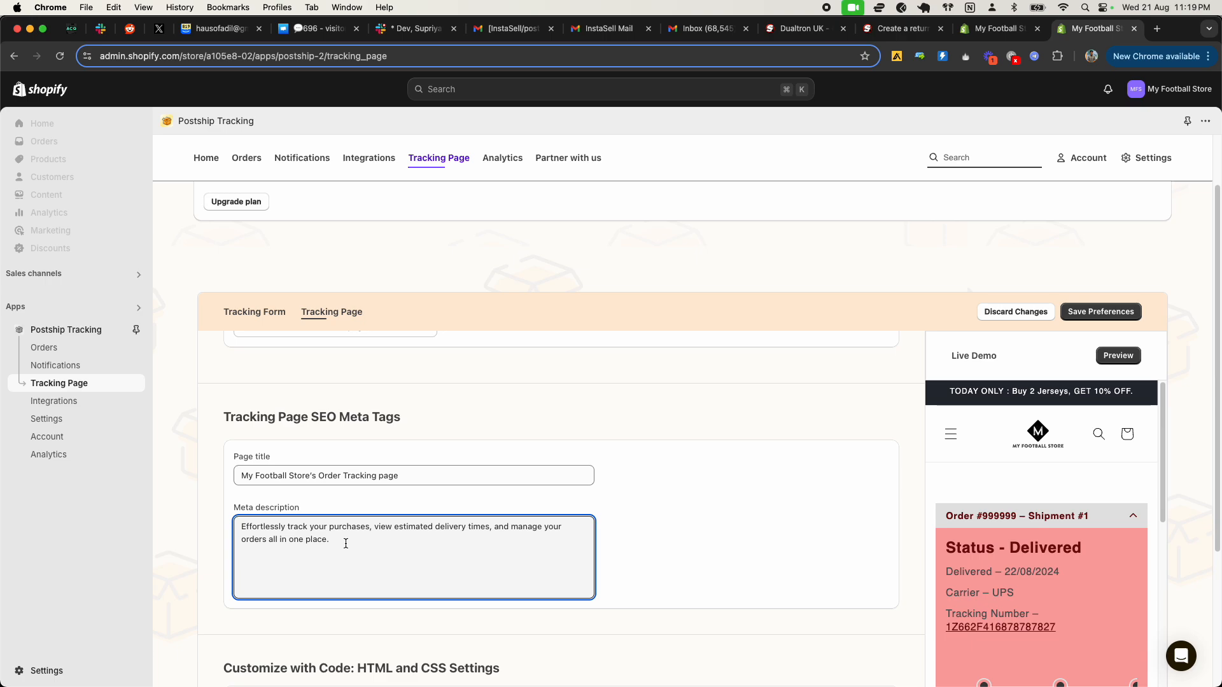
scroll(346, 544, "down", 1)
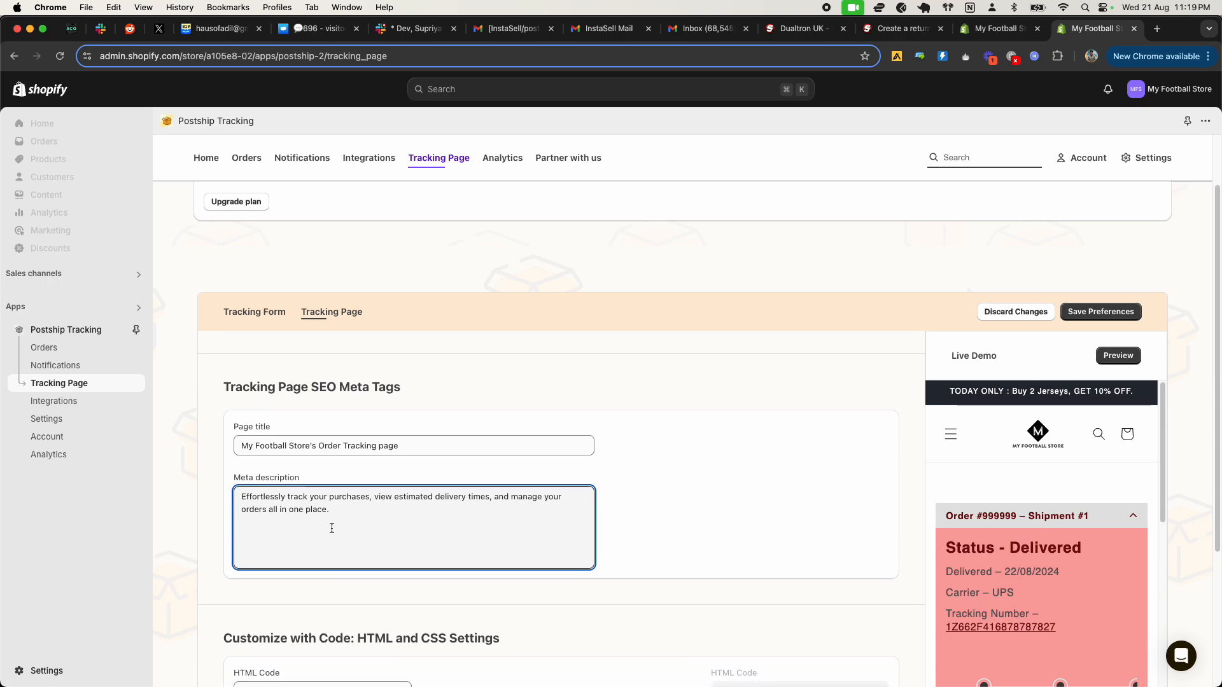
scroll(343, 538, "down", 8)
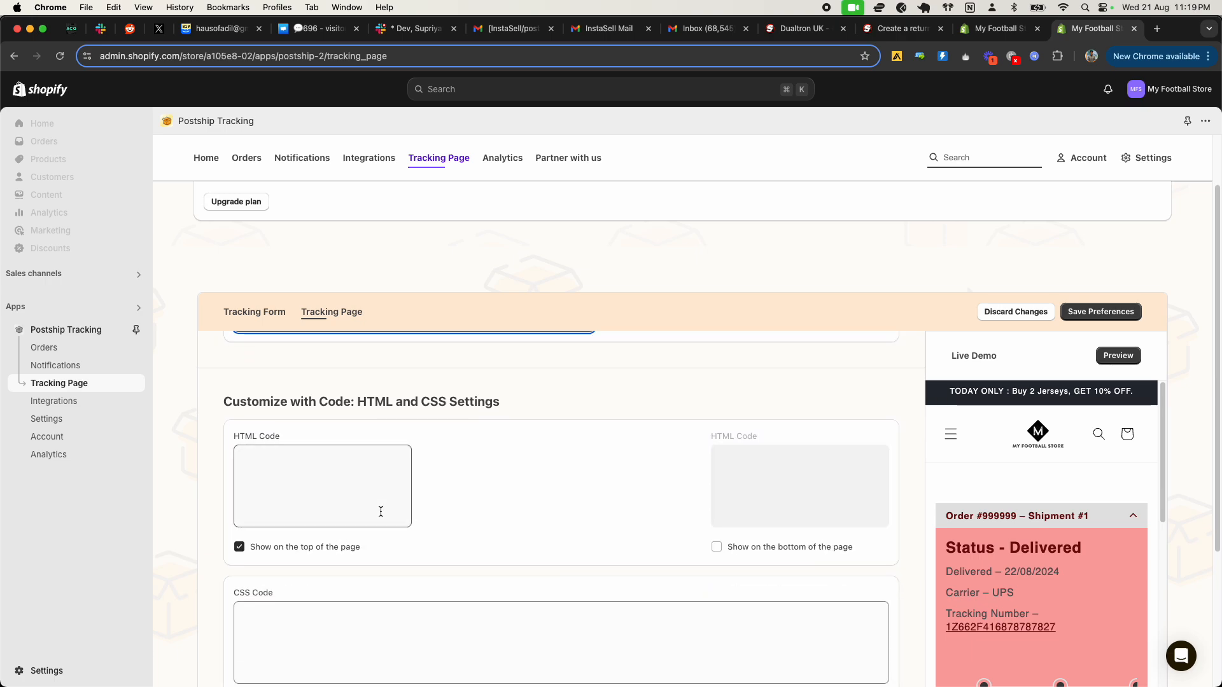
scroll(377, 526, "down", 2)
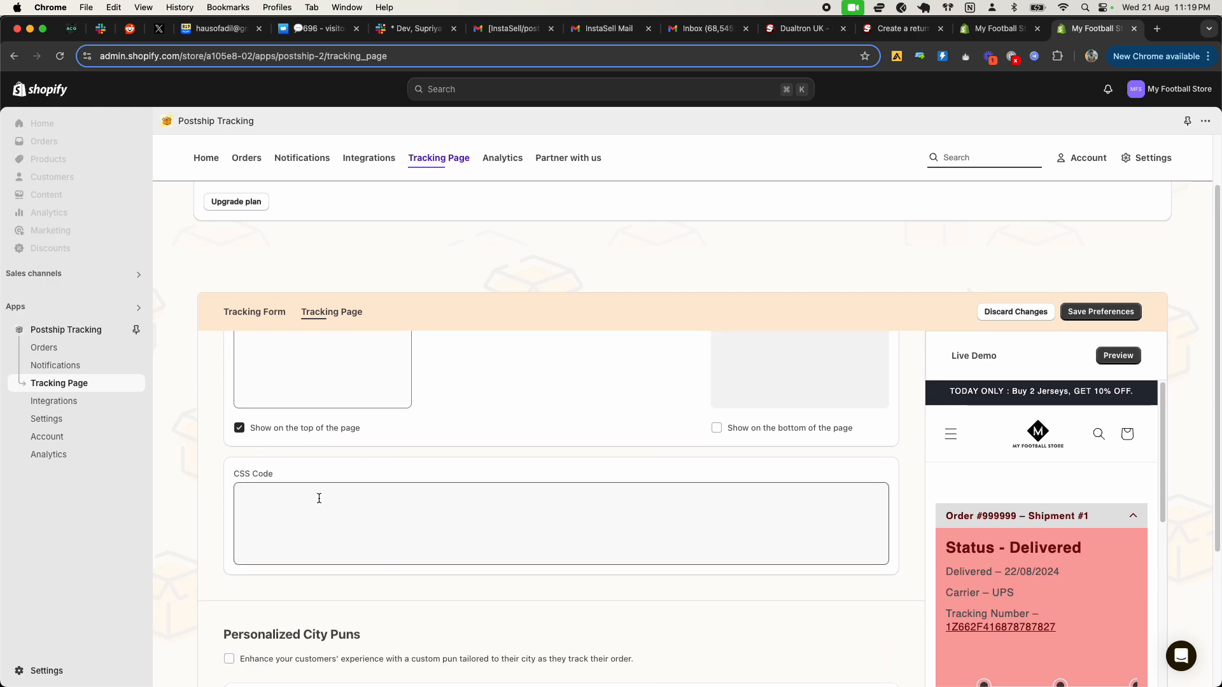
scroll(296, 534, "up", 4)
scroll(305, 538, "down", 1)
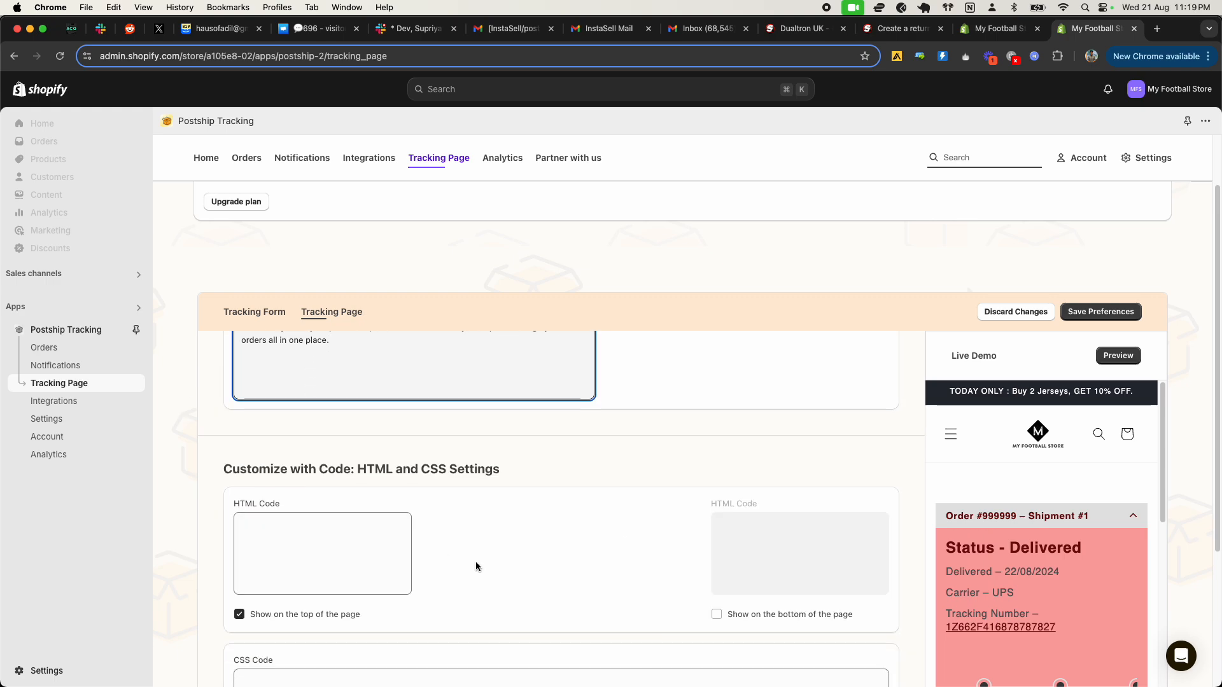
scroll(495, 563, "down", 2)
scroll(487, 559, "down", 5)
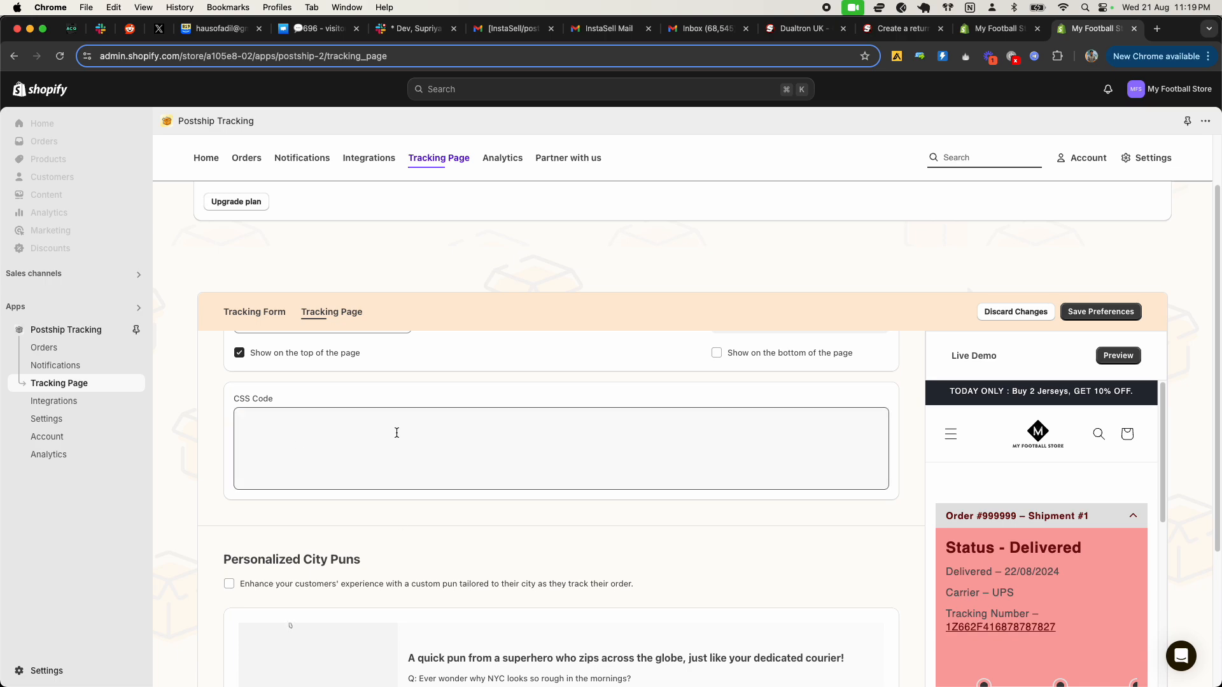
scroll(533, 527, "down", 5)
Step: Review the tracking page settings again from the color customization down to the Show/Hide Tracking Page Elements section
scroll(555, 500, "up", 9)
scroll(555, 499, "up", 10)
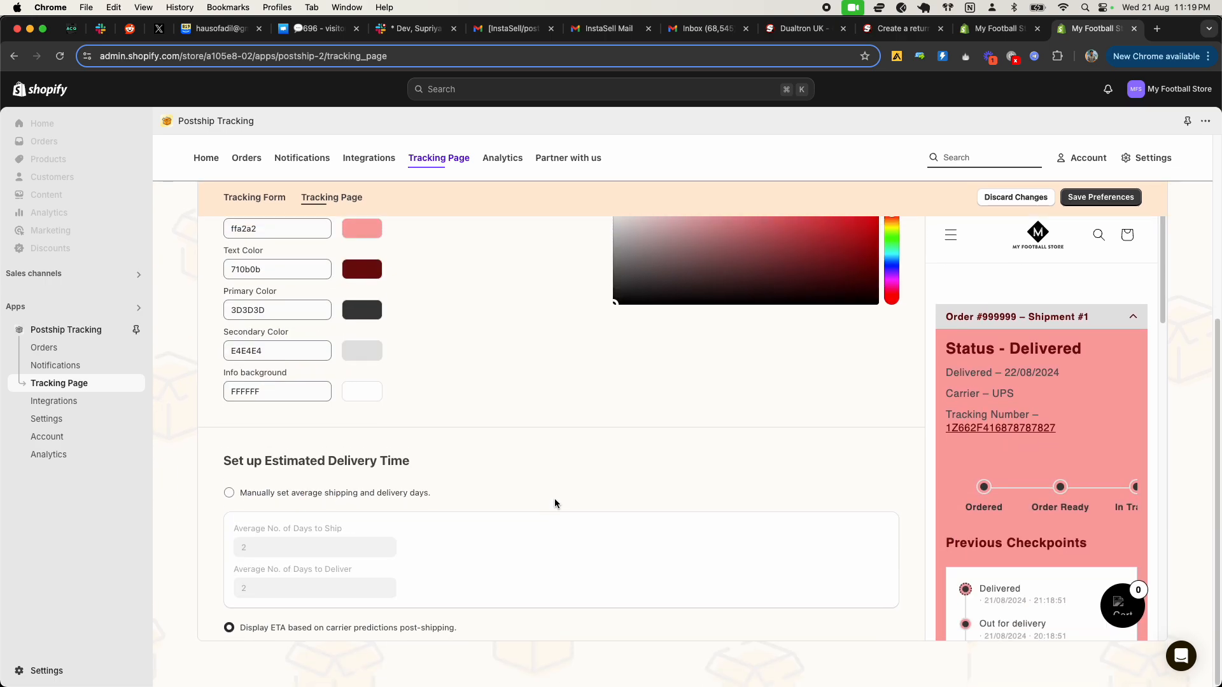
scroll(639, 445, "up", 5)
scroll(639, 448, "down", 4)
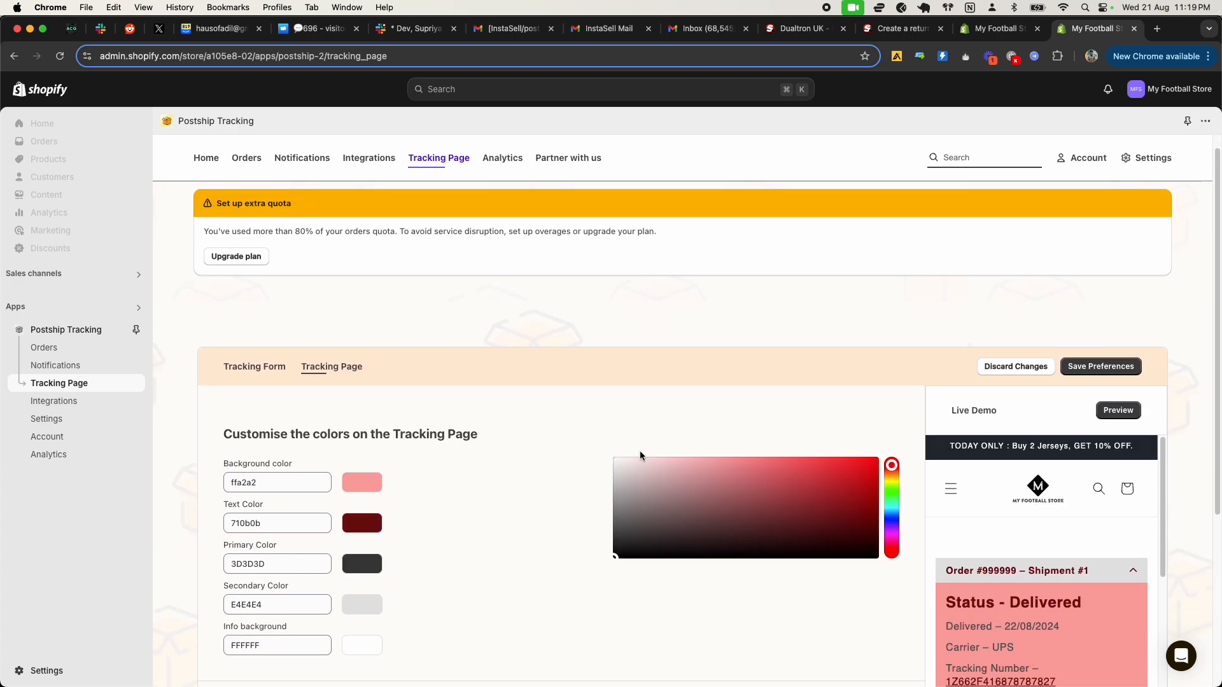
scroll(531, 481, "down", 10)
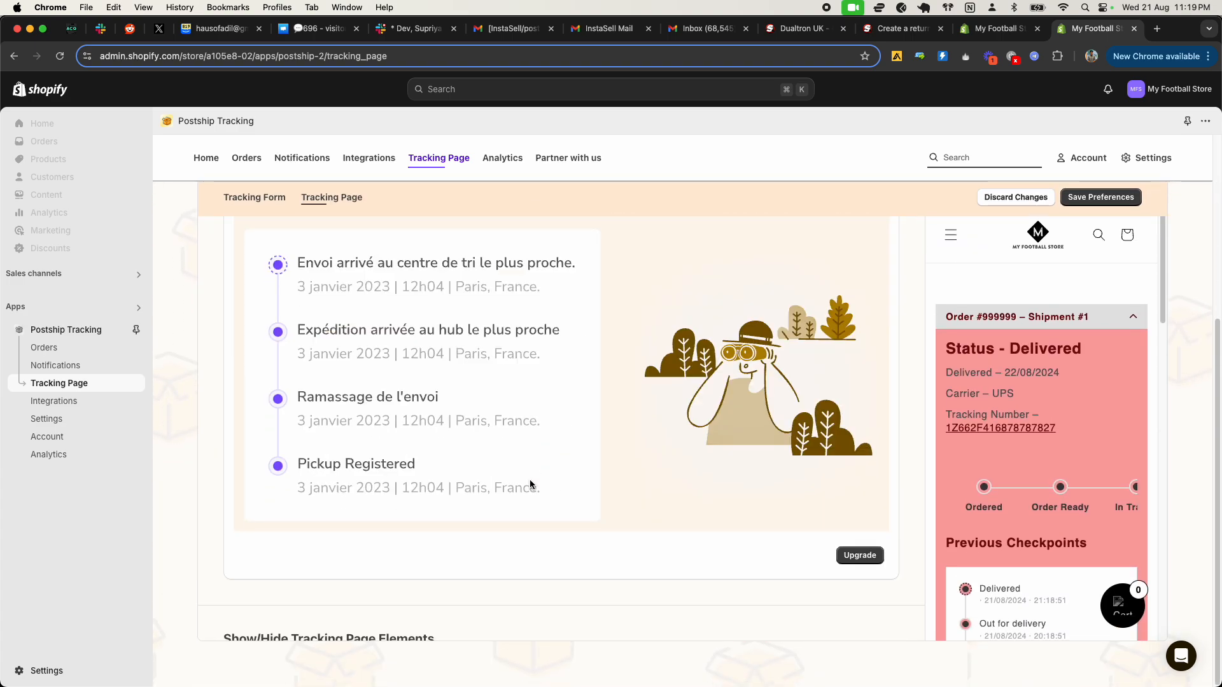
scroll(531, 485, "down", 5)
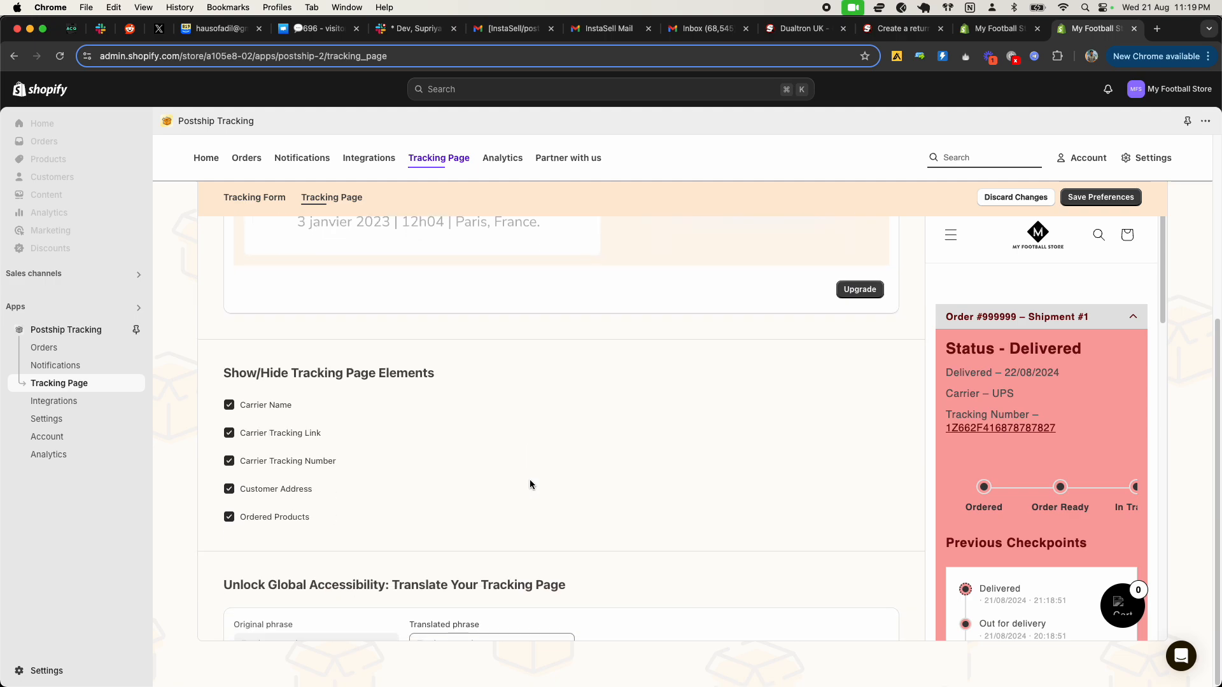